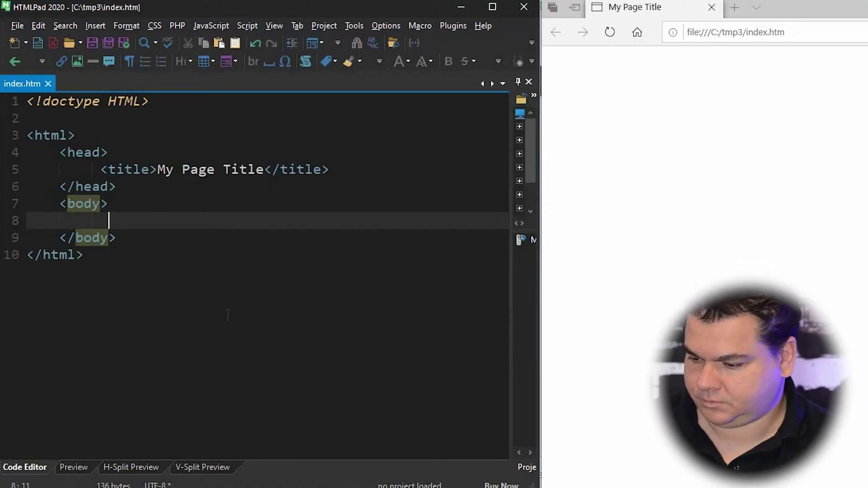
{"action": "type", "text": "<p>"}
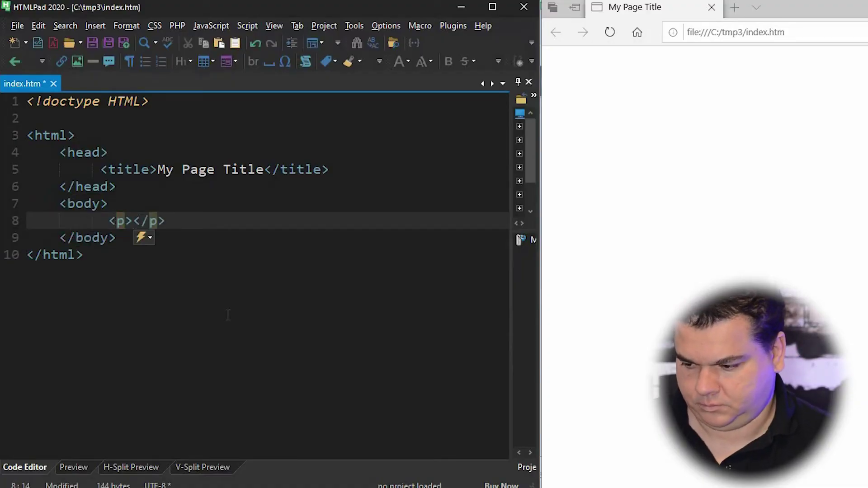
{"action": "type", "text": "Any tex "}
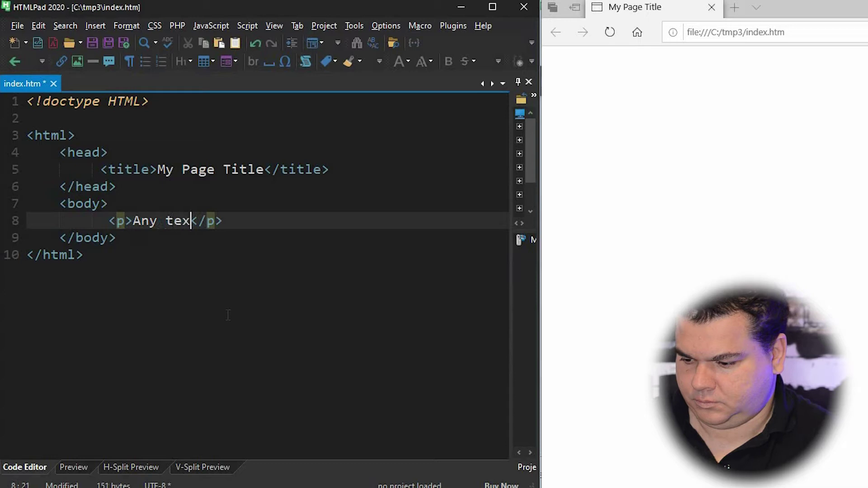
{"action": "type", "text": "t goes here"}
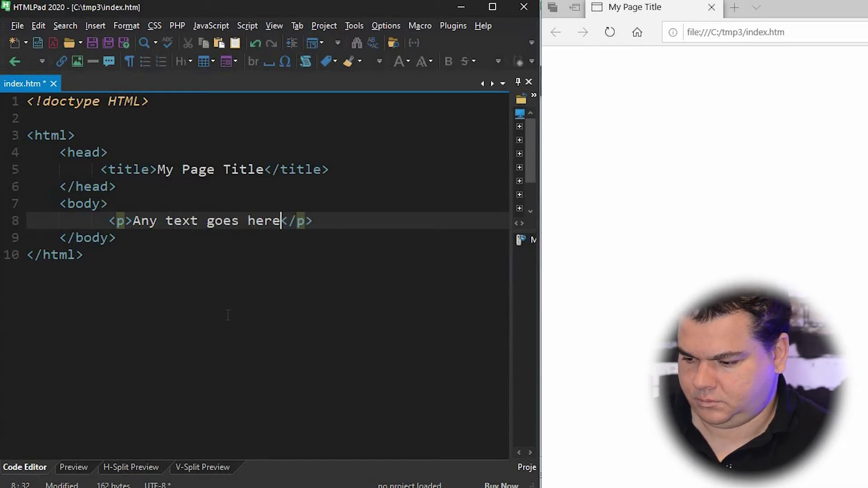
Save the new 'Any text goes here' paragraph and reload the Edge preview.
{"action": "key", "text": "End"}
{"action": "key", "text": "ctrl+s"}
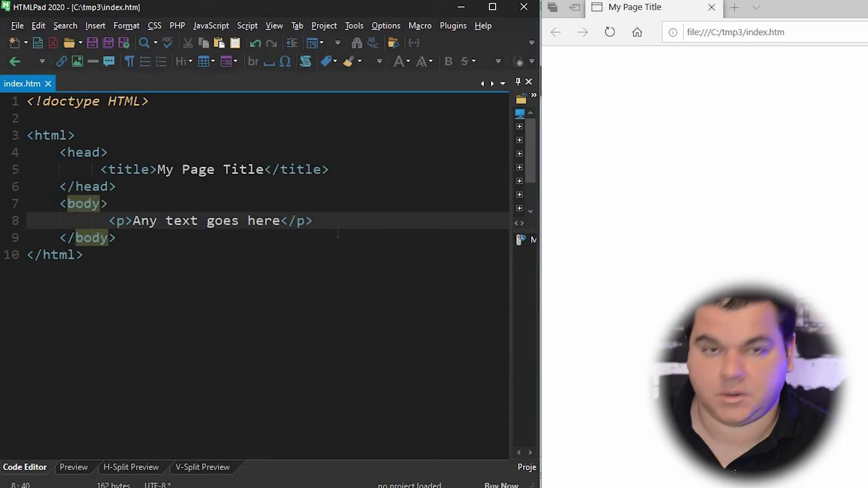
{"action": "key", "text": "F5"}
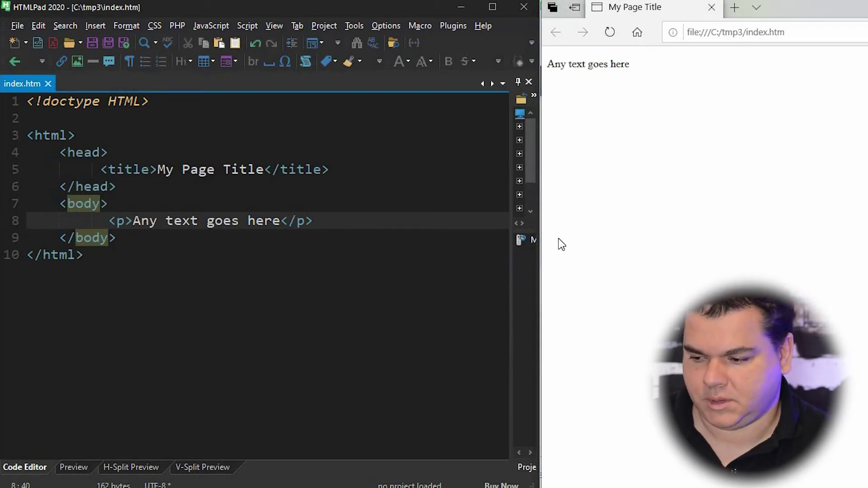
Add style="color:blue;" to the paragraph tag, save, and refresh the preview.
{"action": "left_click_drag", "start_coordinate": [108, 221], "coordinate": [299, 220]}
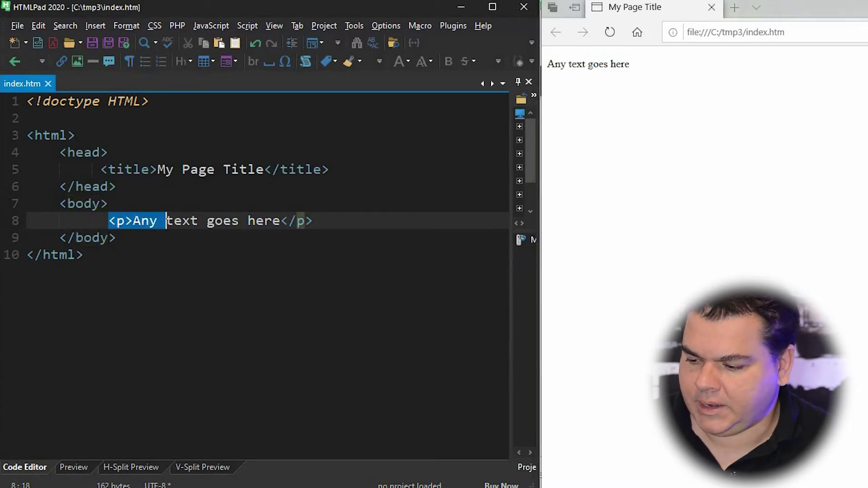
{"action": "left_click", "coordinate": [299, 221]}
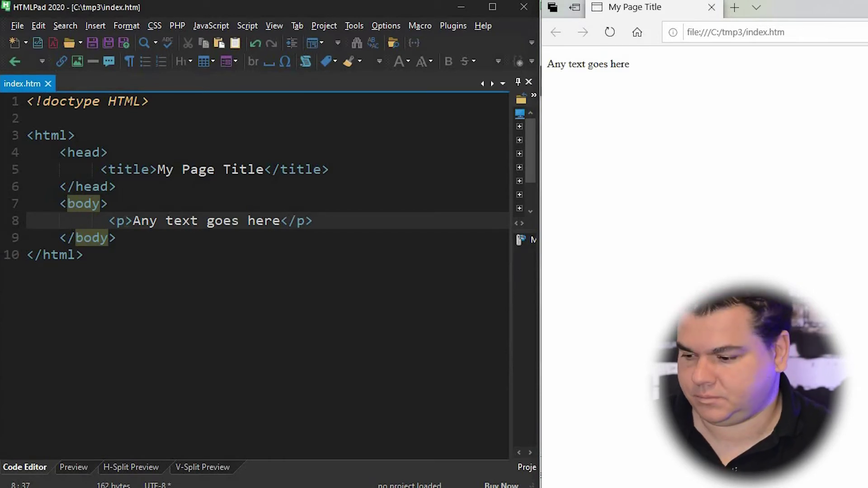
{"action": "left_click", "coordinate": [125, 221]}
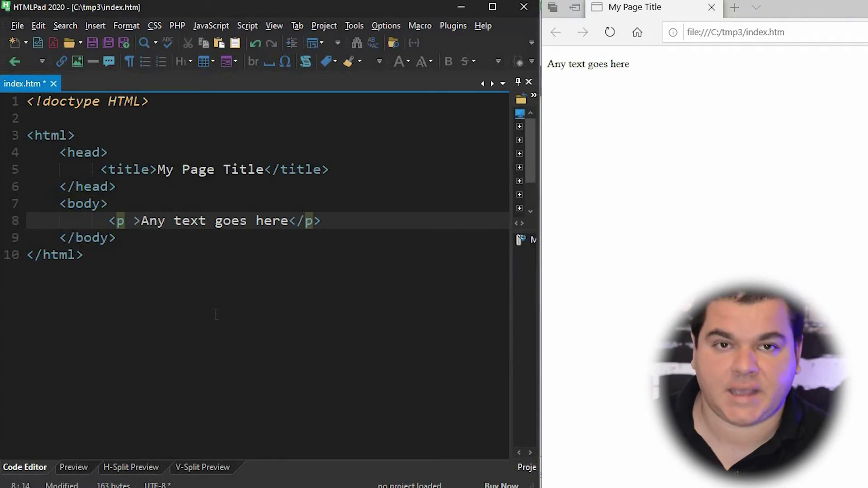
{"action": "key", "text": "ctrl+space"}
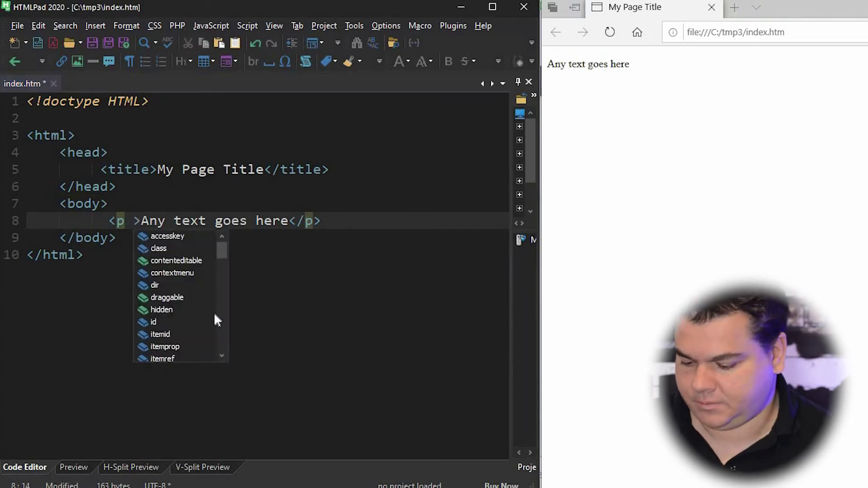
{"action": "type", "text": "style"}
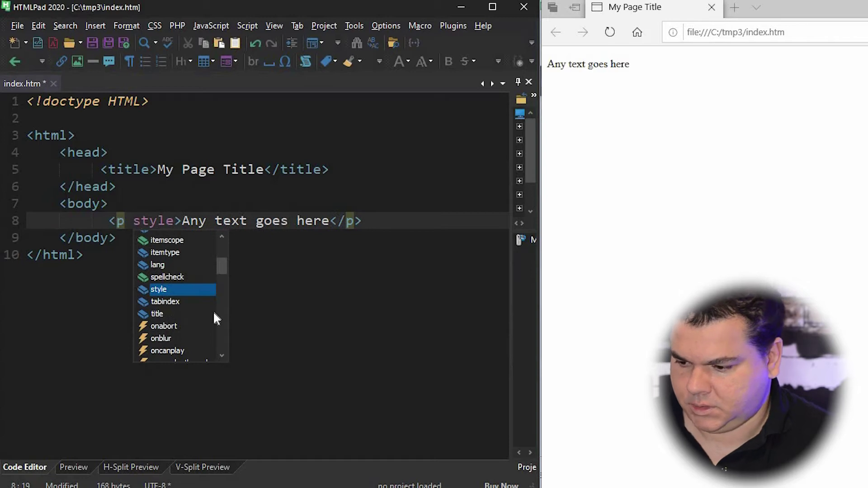
{"action": "type", "text": "=\"\""}
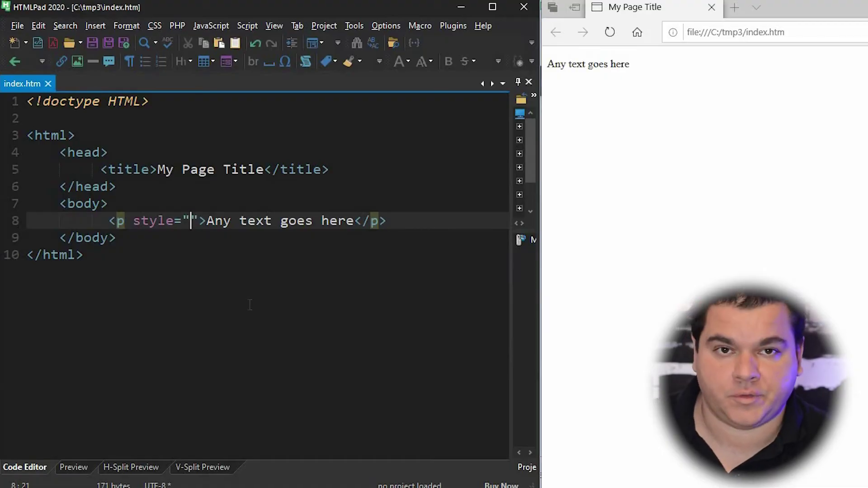
{"action": "type", "text": "colo"}
{"action": "type", "text": "r:"}
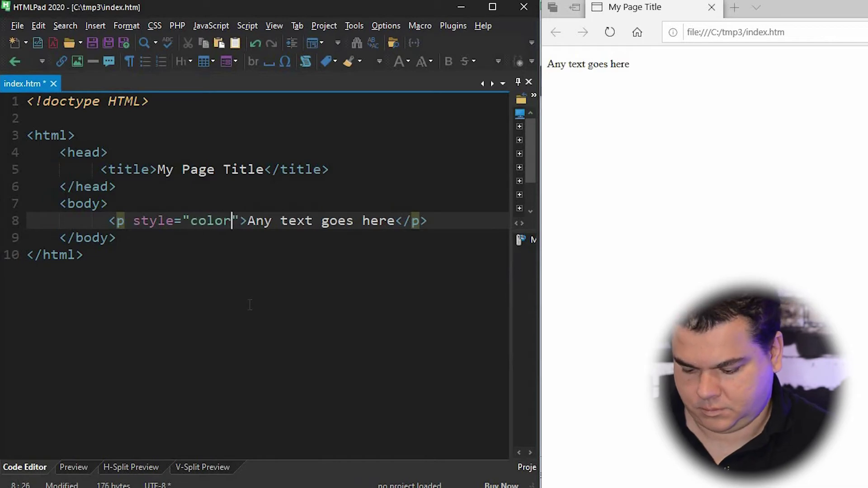
{"action": "type", "text": "blue;"}
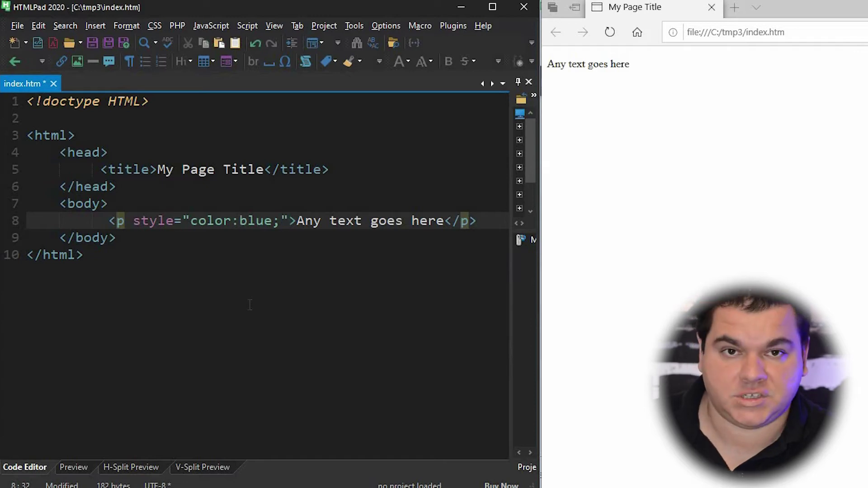
{"action": "key", "text": "ctrl+s"}
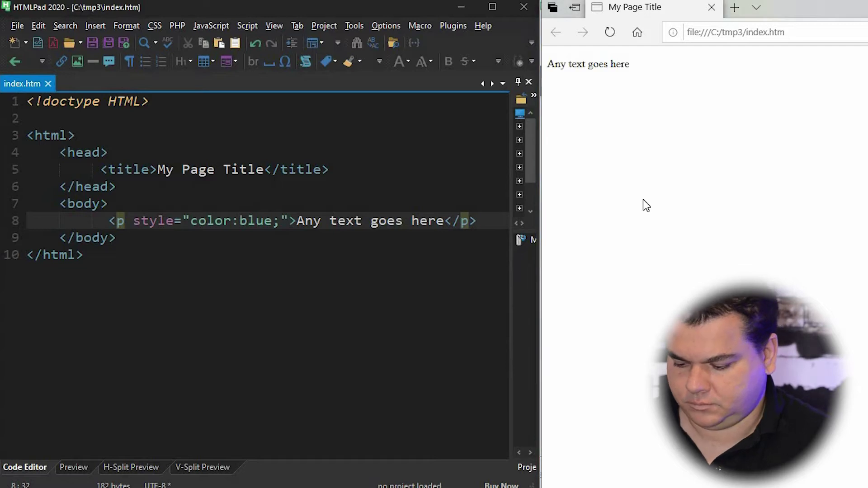
{"action": "key", "text": "F5"}
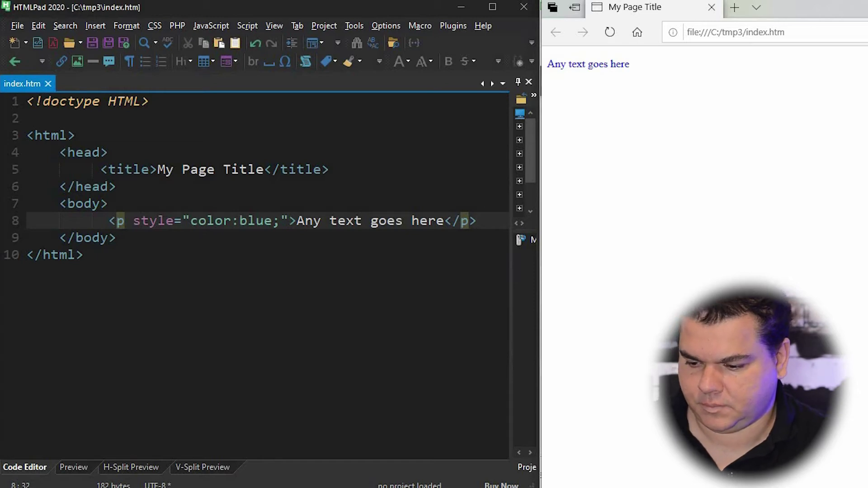
Add <p style="color:red;">Any other text</p> on a new line, save, and refresh the preview.
{"action": "key", "text": "End"}
{"action": "key", "text": "Return"}
{"action": "type", "text": "<"}
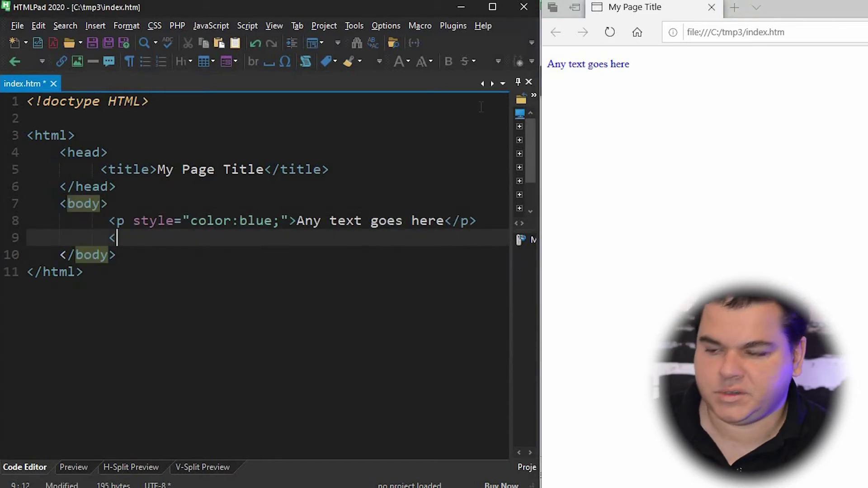
{"action": "type", "text": "p"}
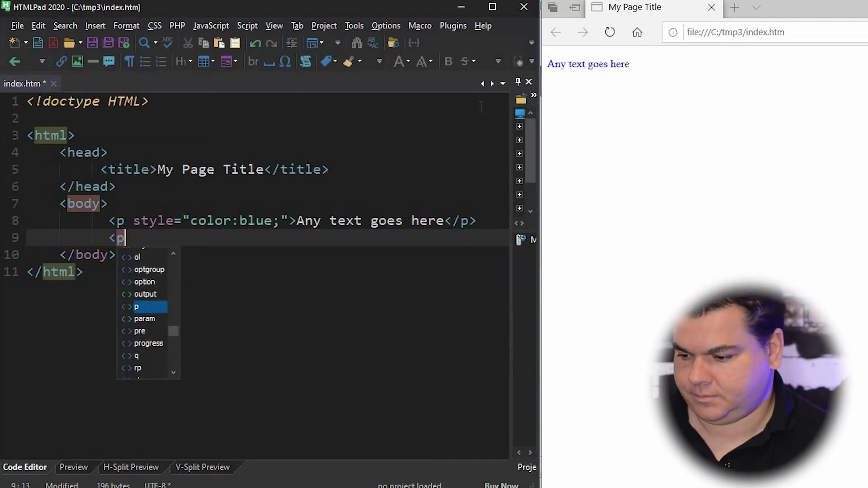
{"action": "type", "text": ">Any "}
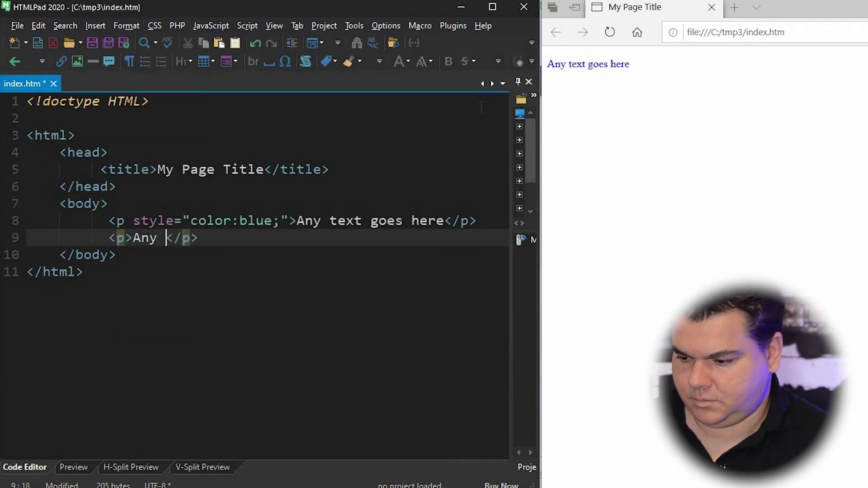
{"action": "type", "text": "other text"}
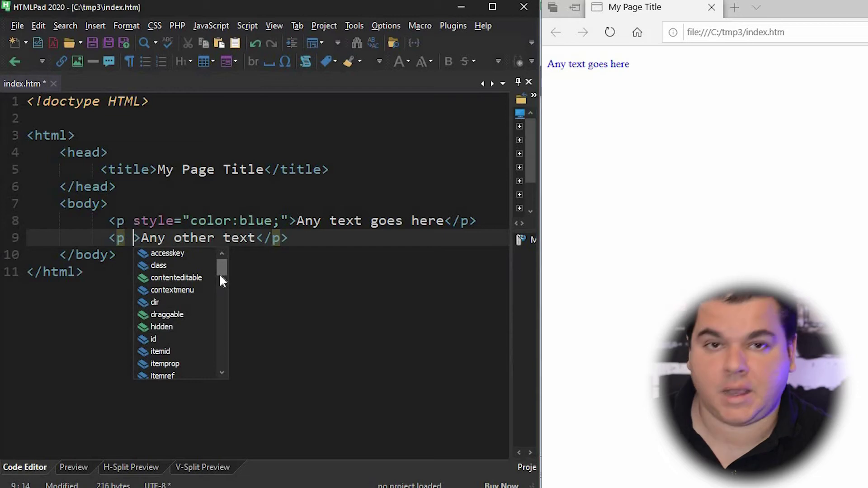
{"action": "type", "text": "sty"}
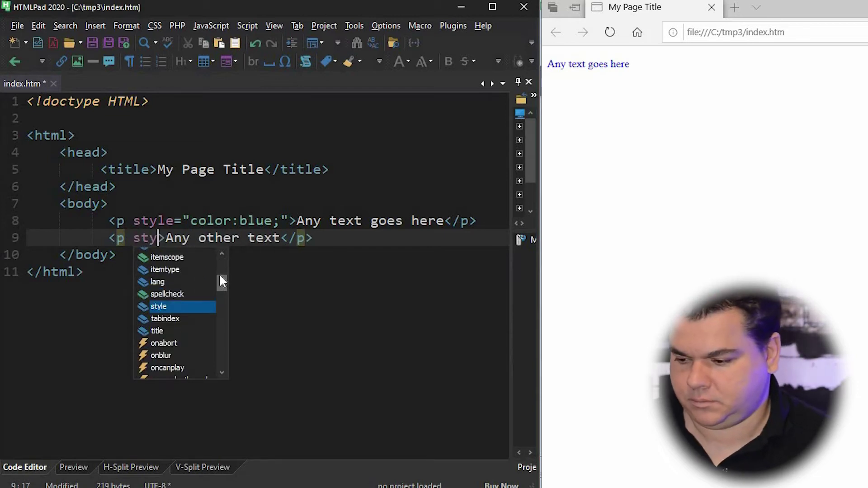
{"action": "key", "text": "Return"}
{"action": "type", "text": "\""}
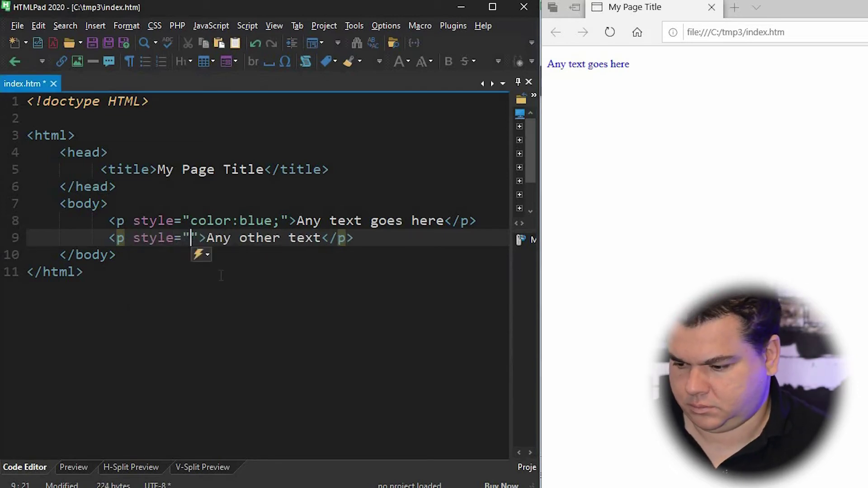
{"action": "type", "text": "color:"}
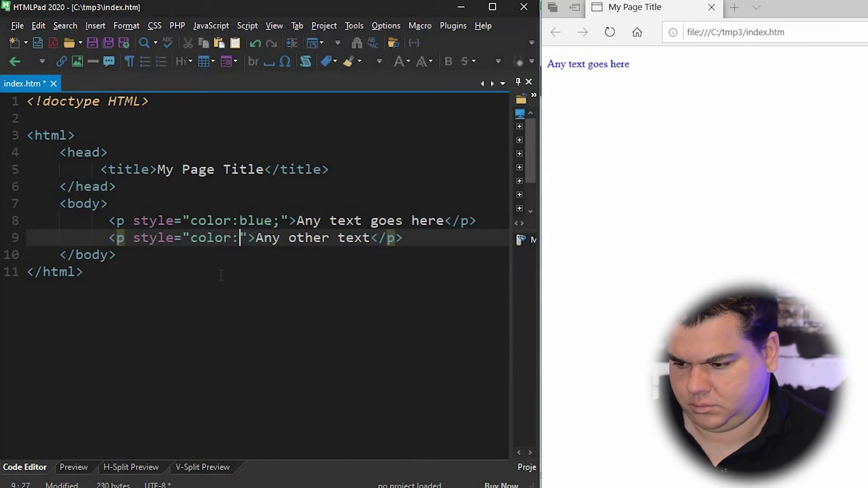
{"action": "type", "text": "red;"}
{"action": "key", "text": "ctrl+s"}
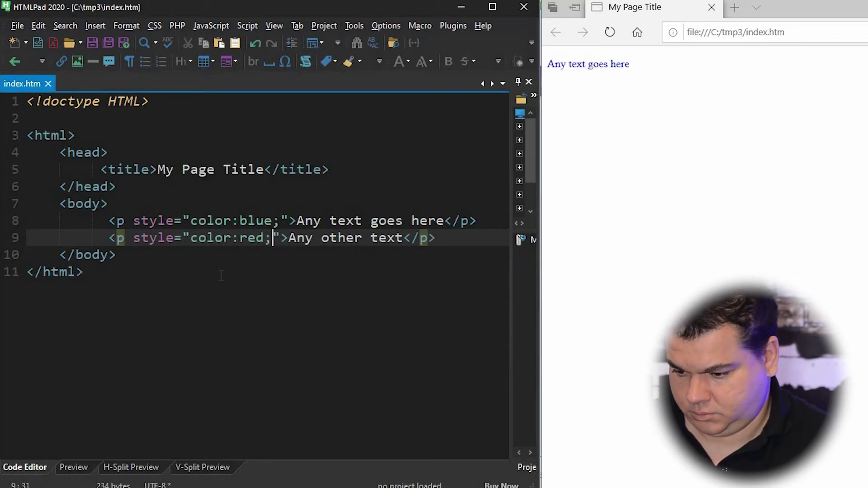
{"action": "left_click", "coordinate": [655, 207]}
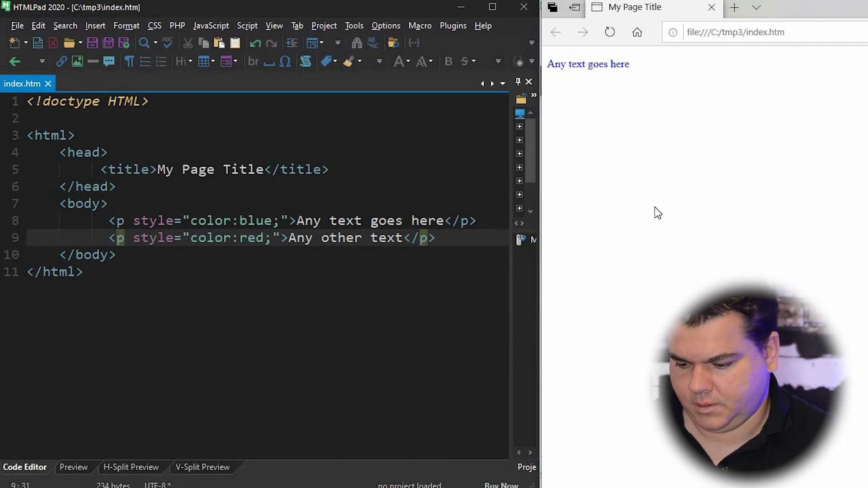
{"action": "key", "text": "F5"}
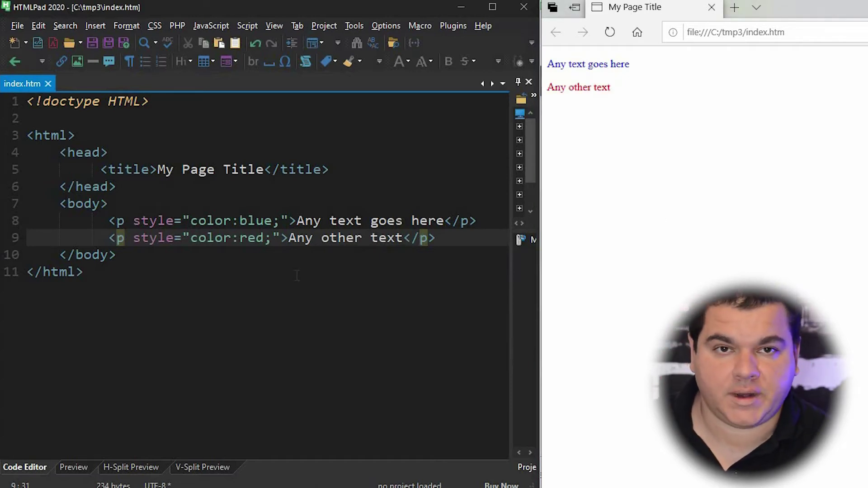
Reword the paragraphs to 'Blue text' and 'Red text', then start a new line below.
{"action": "left_click_drag", "start_coordinate": [296, 220], "coordinate": [443, 220]}
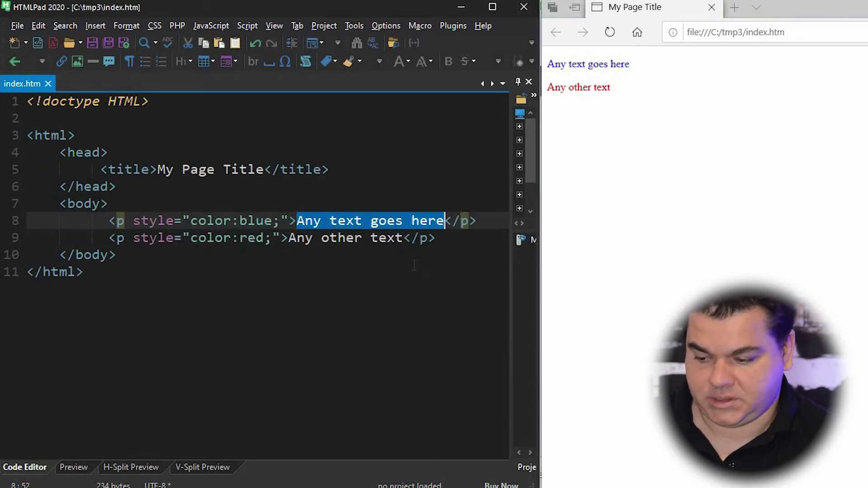
{"action": "type", "text": "Blue text"}
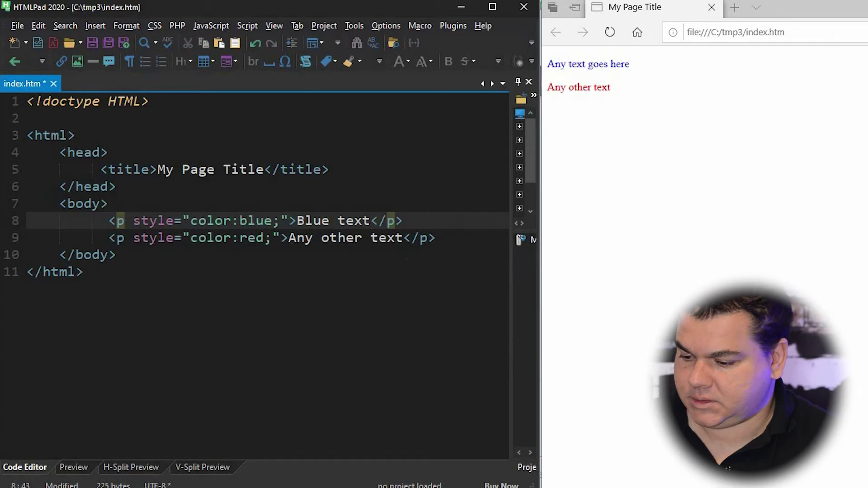
{"action": "left_click_drag", "start_coordinate": [290, 237], "coordinate": [399, 238]}
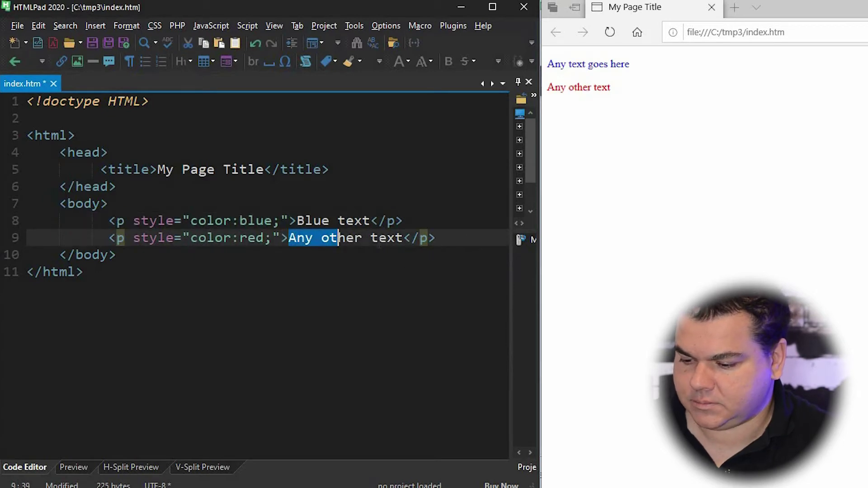
{"action": "type", "text": "Red "}
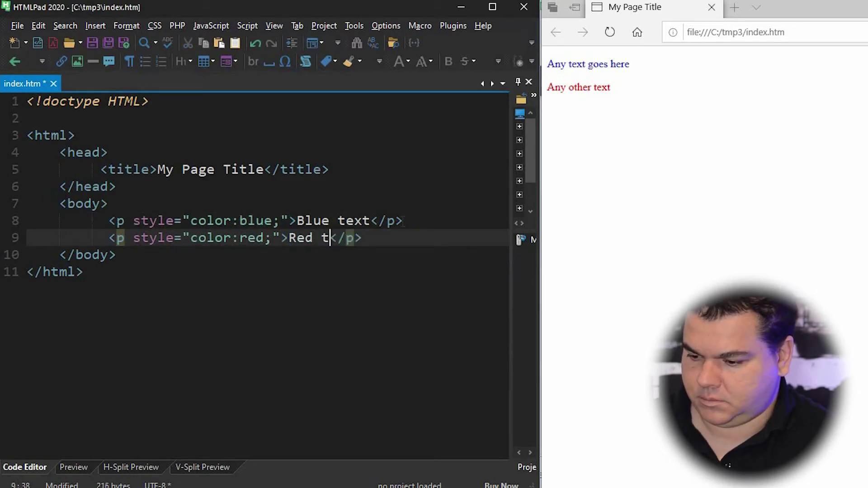
{"action": "type", "text": "text"}
{"action": "key", "text": "End"}
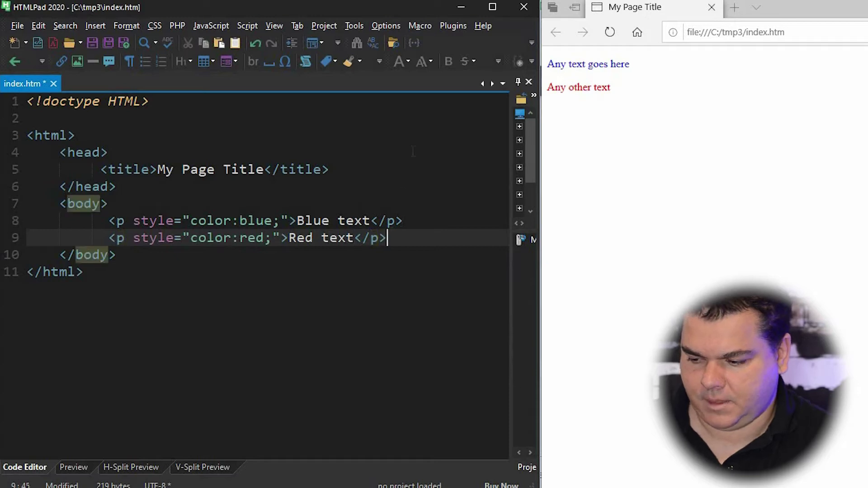
{"action": "key", "text": "Return"}
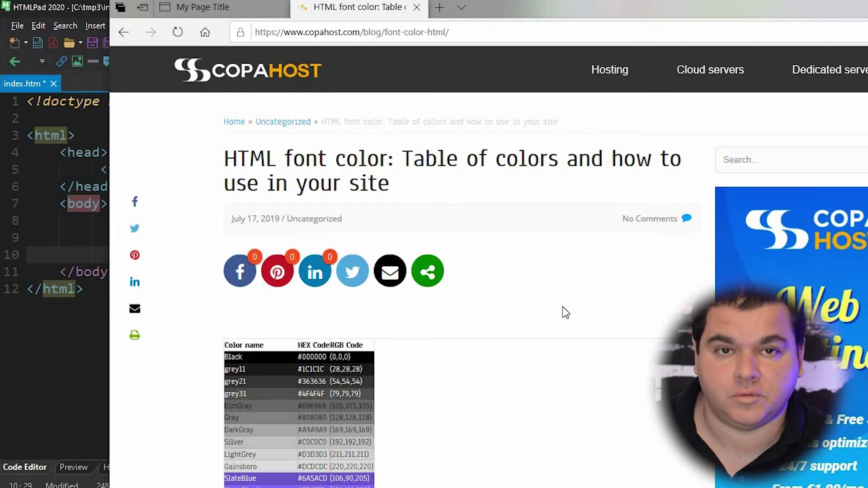
{"action": "scroll", "coordinate": [566, 313], "scroll_direction": "down", "scroll_amount": 3}
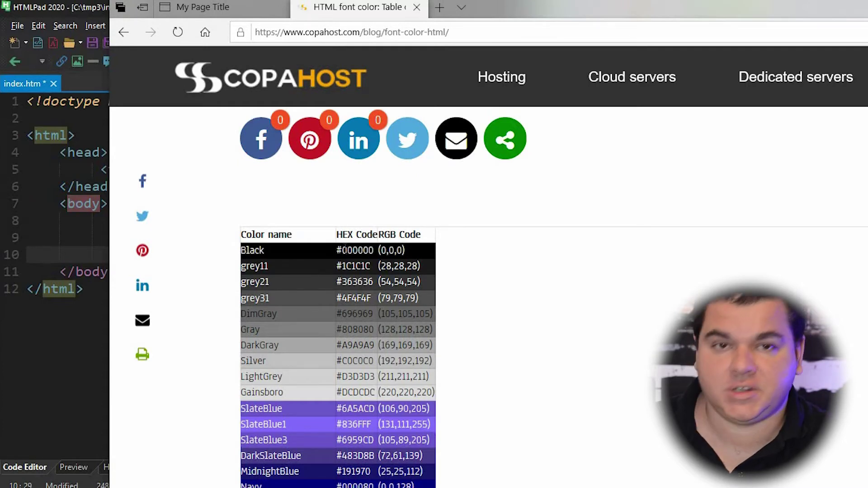
{"action": "scroll", "coordinate": [495, 215], "scroll_direction": "down", "scroll_amount": 10}
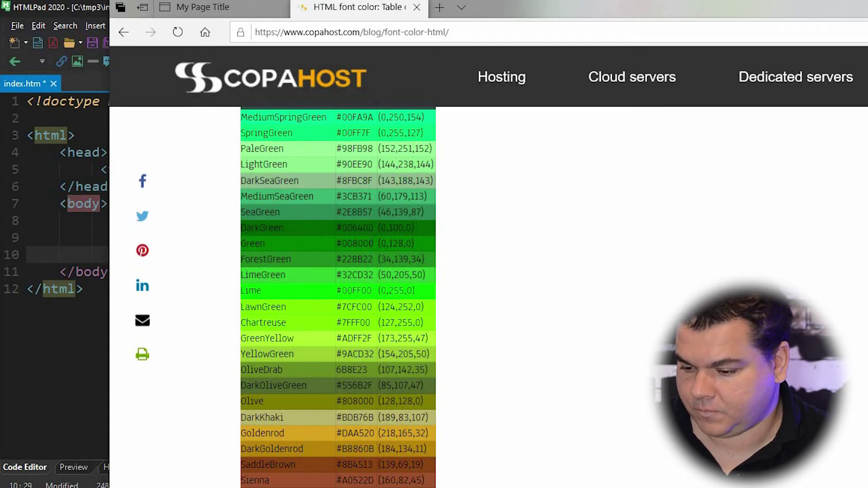
Select Green's hex code #008000 in the Copahost colour table, then return to HTMLPad.
{"action": "double_click", "coordinate": [354, 243]}
{"action": "key", "text": "ctrl+c"}
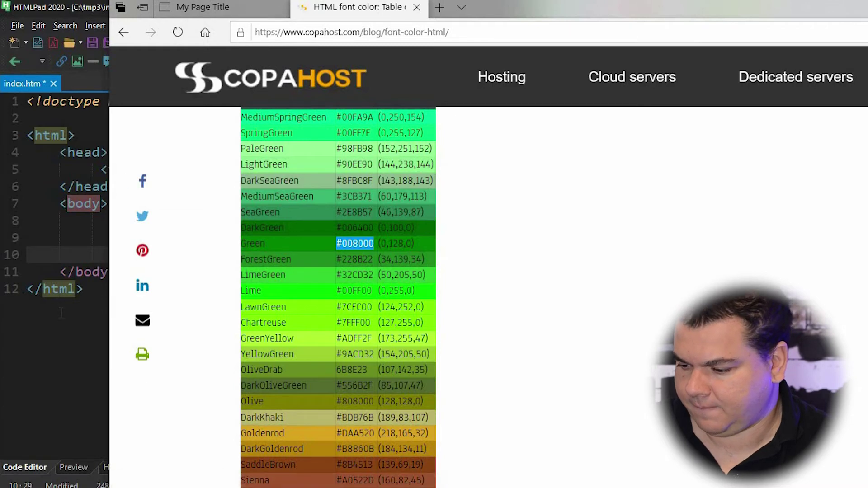
{"action": "left_click", "coordinate": [55, 251]}
Paste #008000 into the style, finish the 'Green text' paragraph, and save.
{"action": "left_click", "coordinate": [242, 255]}
{"action": "key", "text": "ctrl+v"}
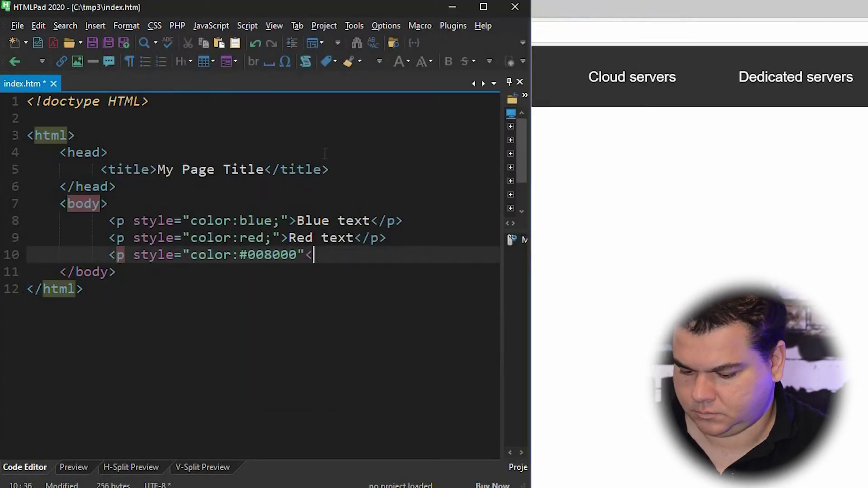
{"action": "key", "text": "BackSpace"}
{"action": "type", "text": ">Green co"}
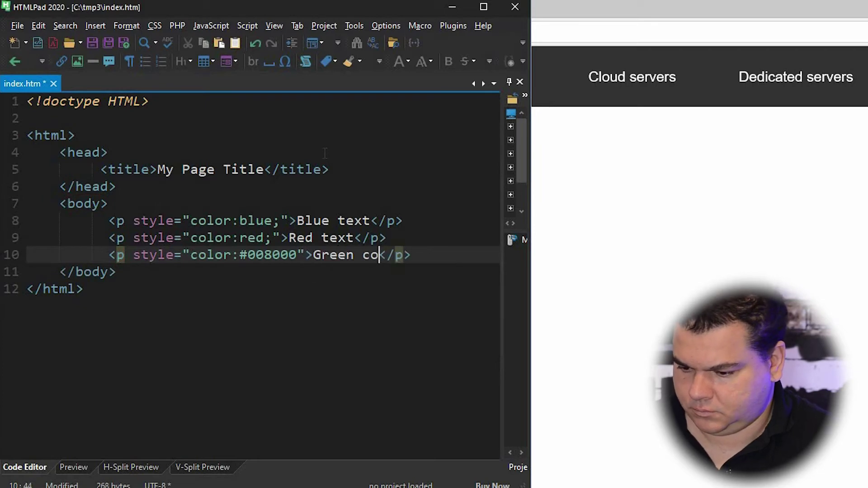
{"action": "type", "text": "lor"}
{"action": "key", "text": "BackSpace"}
{"action": "key", "text": "BackSpace"}
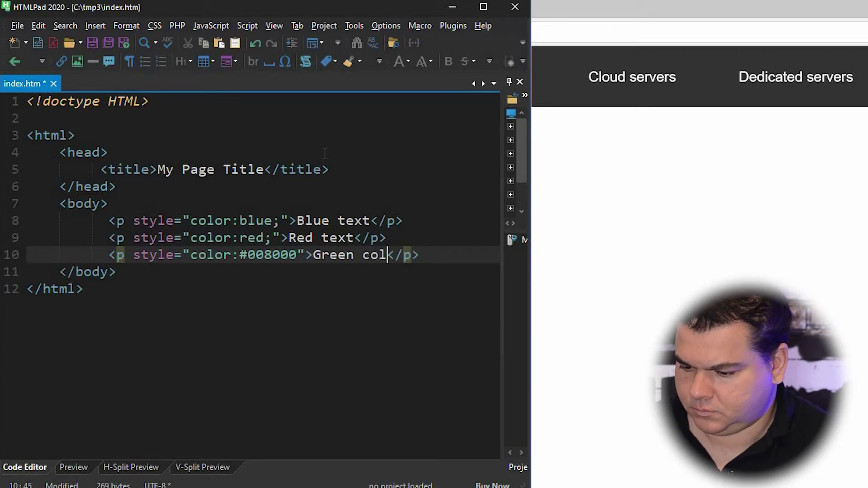
{"action": "key", "text": "BackSpace"}
{"action": "key", "text": "BackSpace"}
{"action": "key", "text": "BackSpace"}
{"action": "type", "text": "text"}
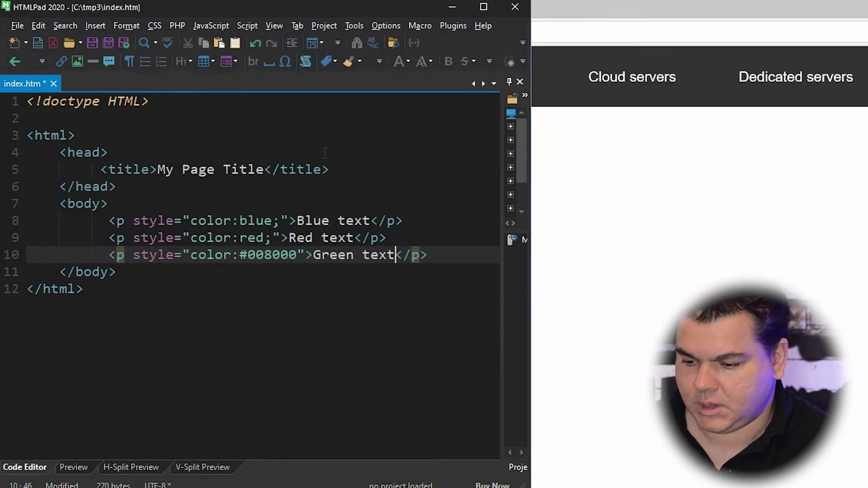
{"action": "key", "text": "ctrl+s"}
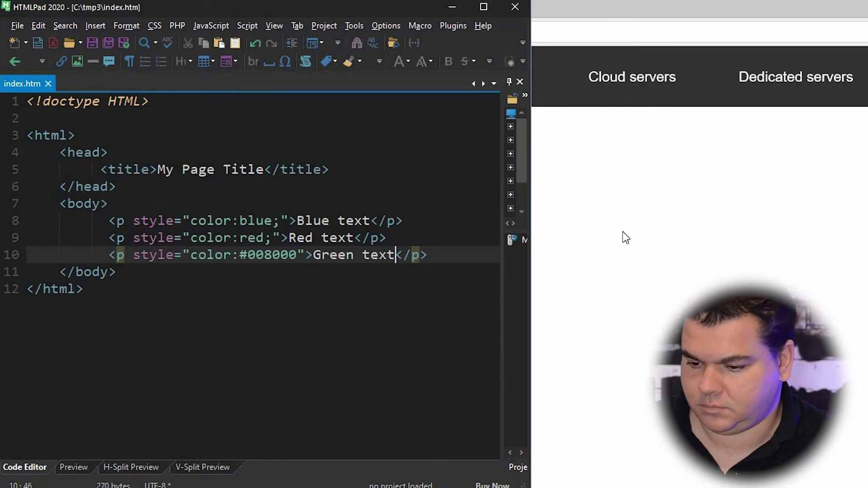
Reload index.htm in Edge to show blue, red and green lines, and narrow the window.
{"action": "left_click", "coordinate": [623, 232]}
{"action": "left_click", "coordinate": [204, 7]}
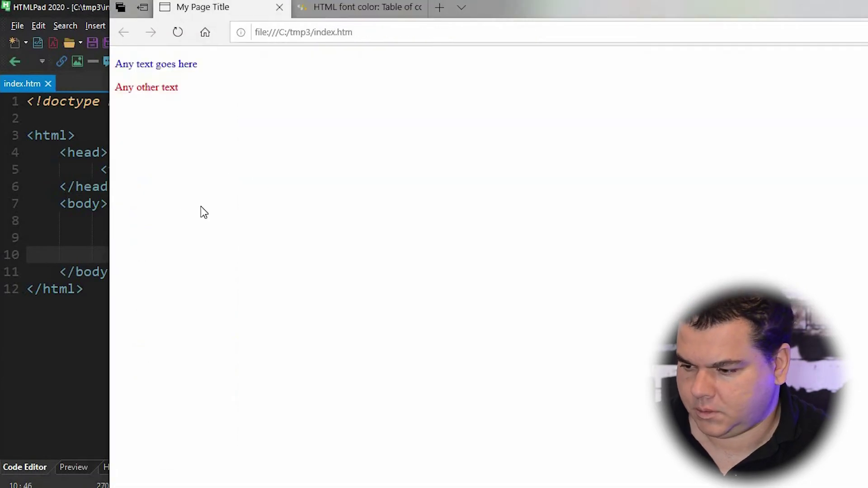
{"action": "key", "text": "F5"}
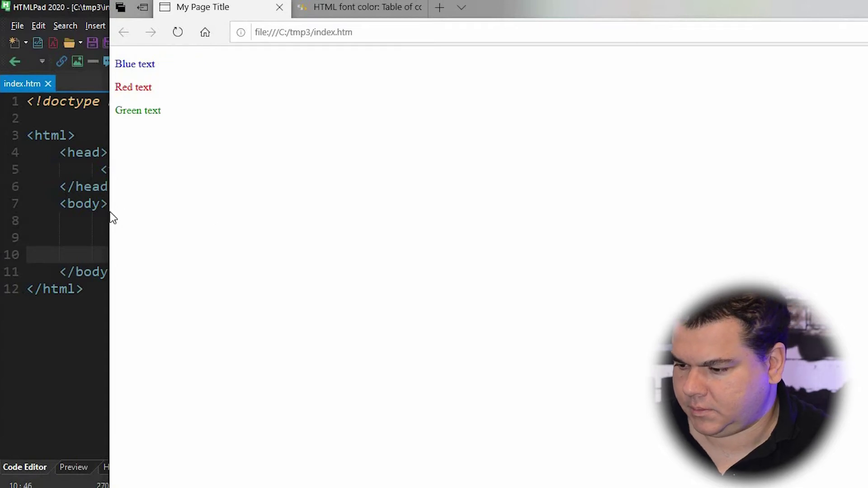
{"action": "left_click_drag", "start_coordinate": [110, 212], "coordinate": [532, 222]}
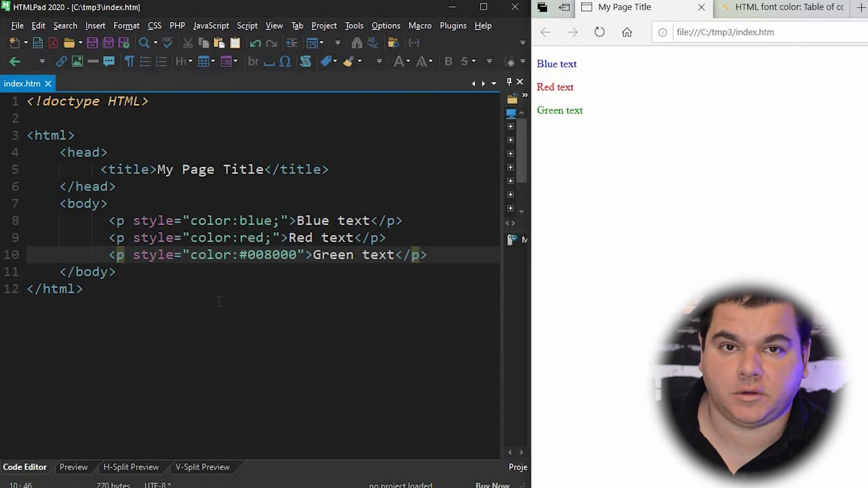
Add a 'Bigger text' paragraph styled font-size:20px, save, and refresh the preview.
{"action": "key", "text": "Return"}
{"action": "type", "text": "<"}
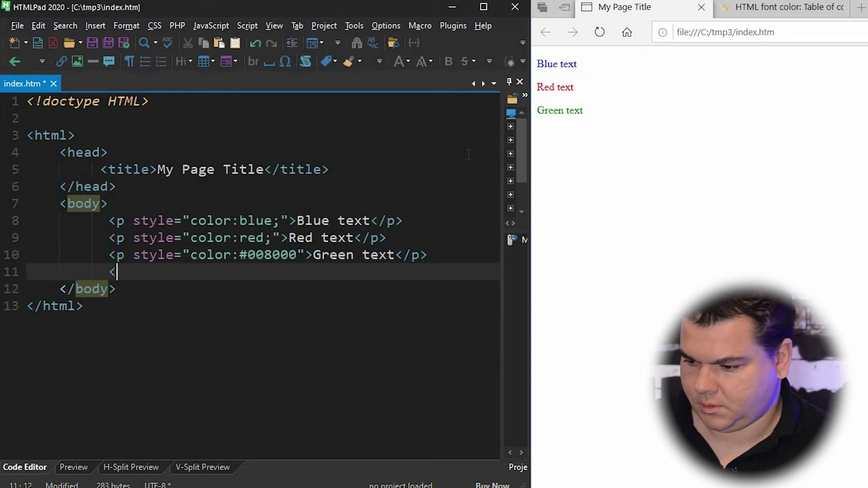
{"action": "type", "text": "p style"}
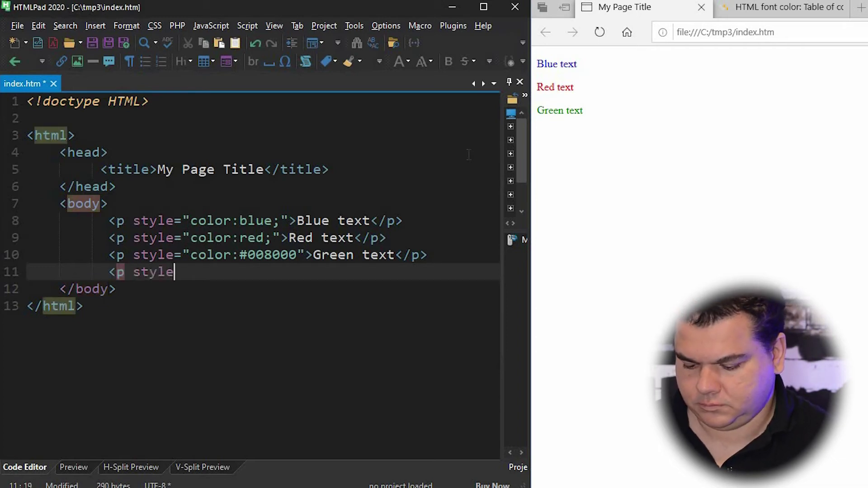
{"action": "type", "text": "=\"font-size:20px"}
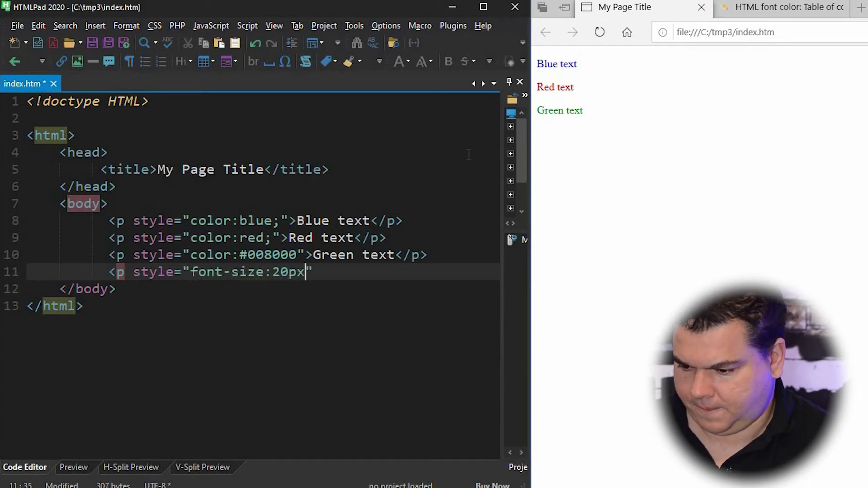
{"action": "type", "text": ">"}
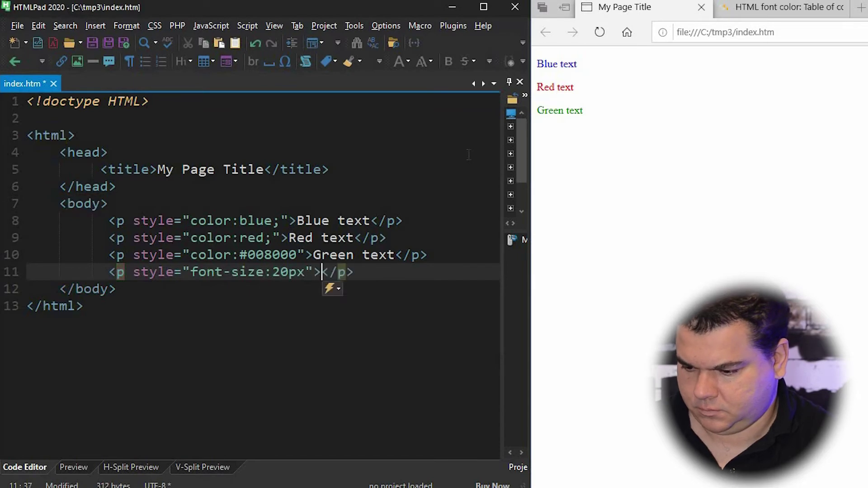
{"action": "type", "text": "Bigger text"}
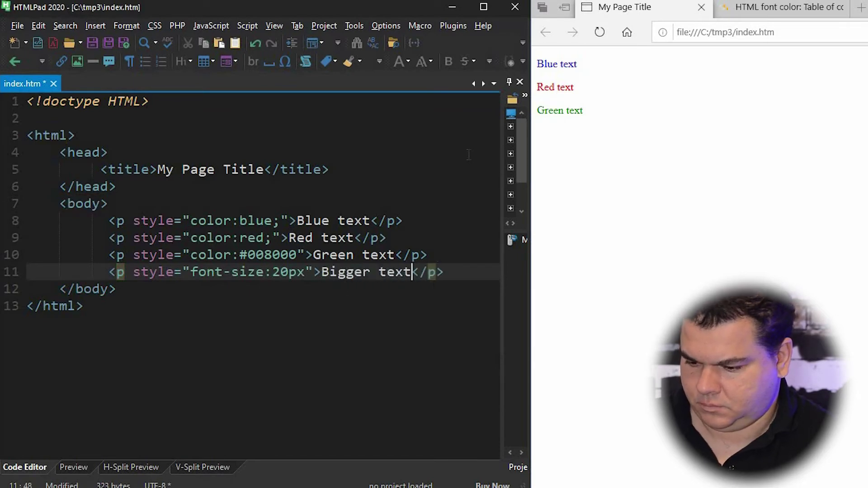
{"action": "key", "text": "ctrl+s"}
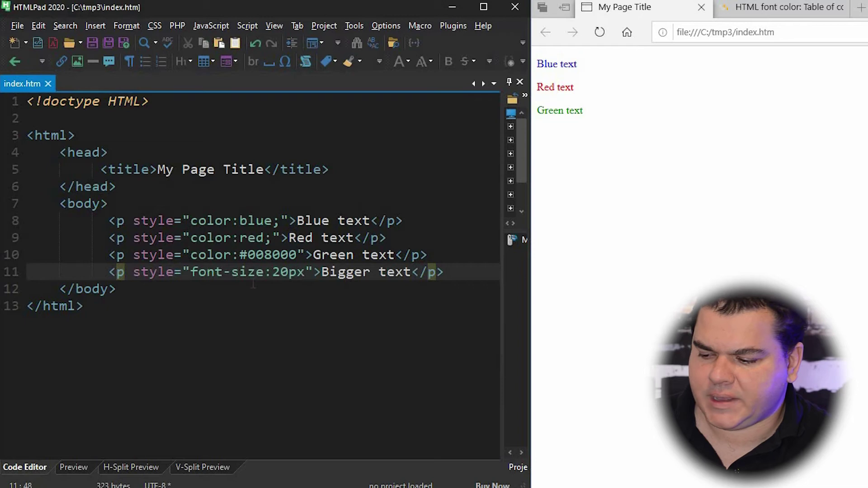
{"action": "left_click", "coordinate": [250, 289]}
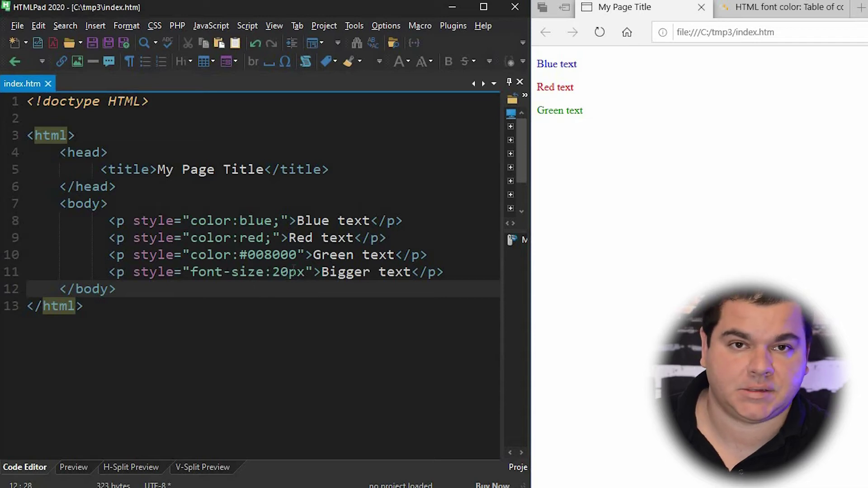
{"action": "key", "text": "F5"}
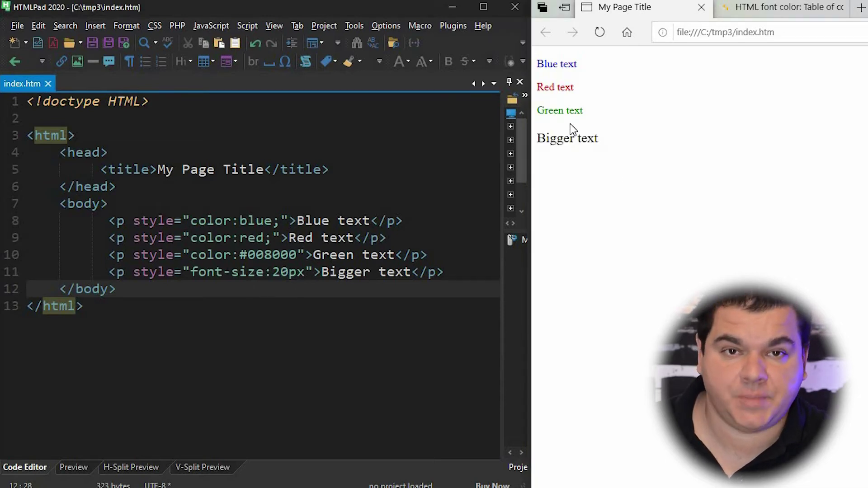
Duplicate the 'Bigger text' paragraph line onto a new line.
{"action": "left_click", "coordinate": [446, 273]}
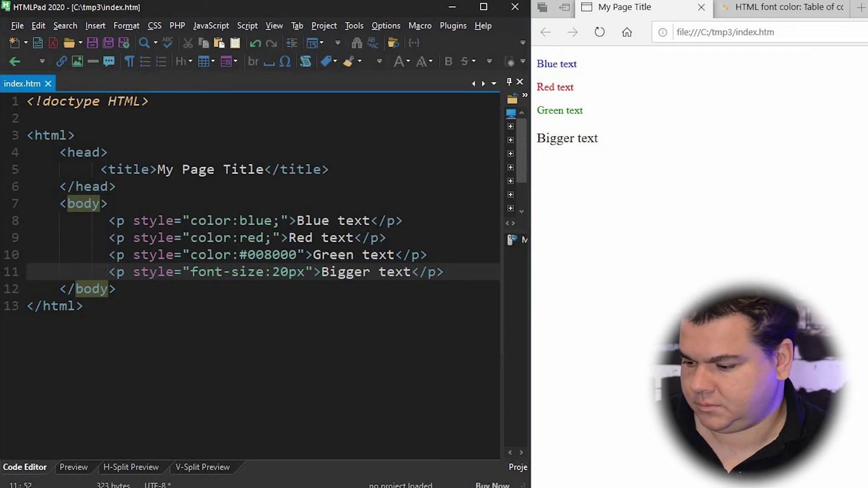
{"action": "key", "text": "shift+Home"}
{"action": "key", "text": "ctrl+c"}
{"action": "key", "text": "End"}
{"action": "key", "text": "Return"}
{"action": "key", "text": "ctrl+v"}
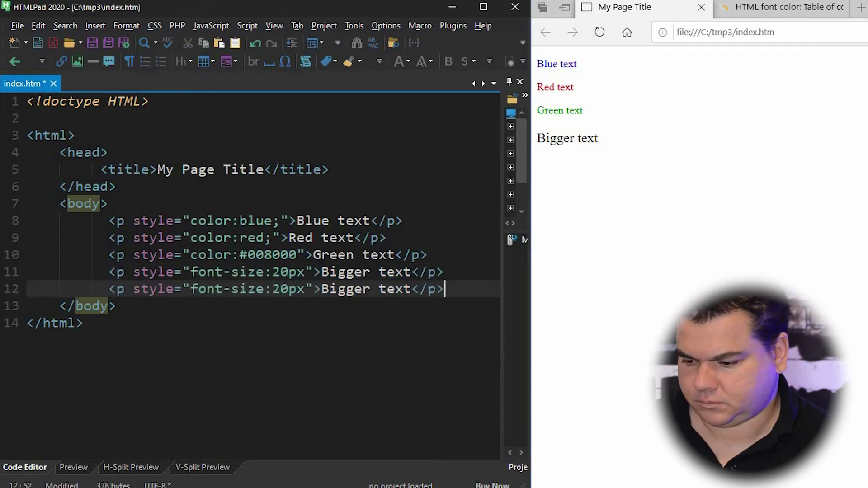
Change the copy to 40px 'Even Bigger text', save, and refresh the preview.
{"action": "key", "text": "ctrl+Left"}
{"action": "key", "text": "ctrl+Left"}
{"action": "key", "text": "ctrl+Left"}
{"action": "key", "text": "shift+Right"}
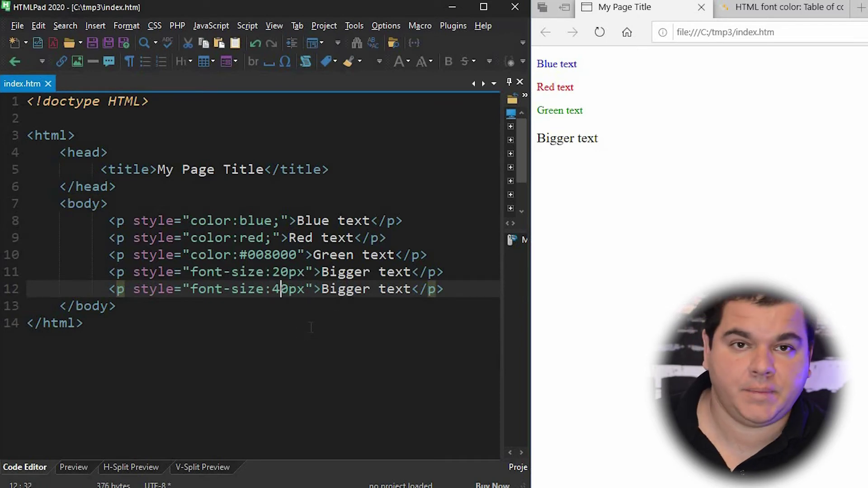
{"action": "type", "text": "Even"}
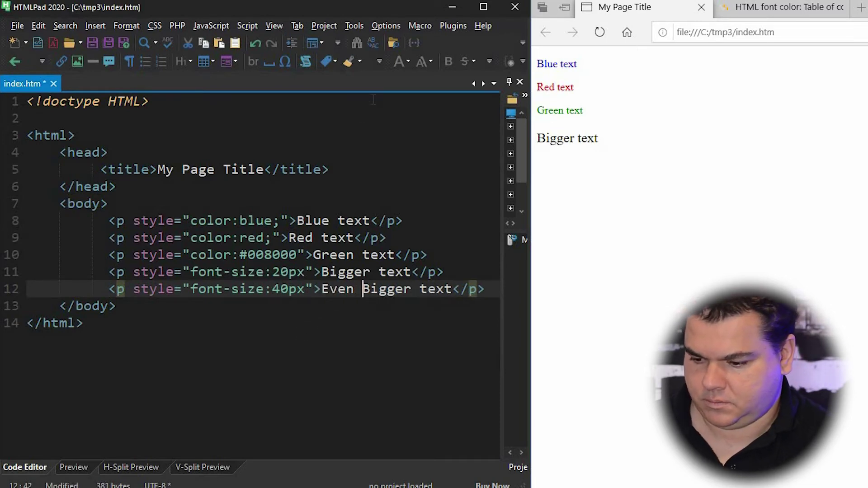
{"action": "key", "text": "ctrl+s"}
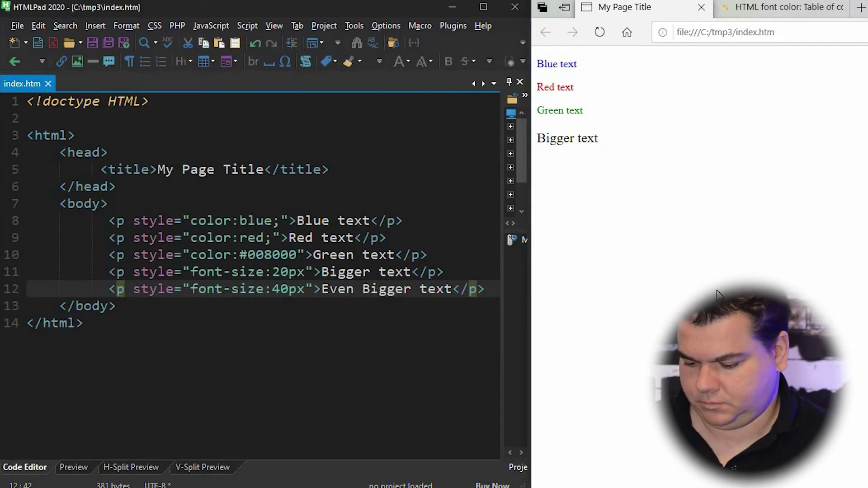
{"action": "key", "text": "F5"}
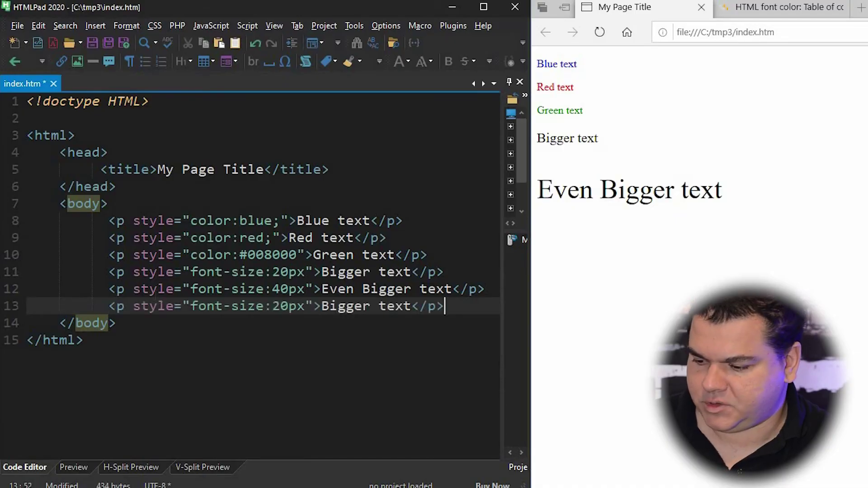
Replace font-size:20px with font-family:Arial; and 'Bigger' with 'Arial', then refresh.
{"action": "left_click_drag", "start_coordinate": [191, 306], "coordinate": [305, 305]}
{"action": "type", "text": "font"}
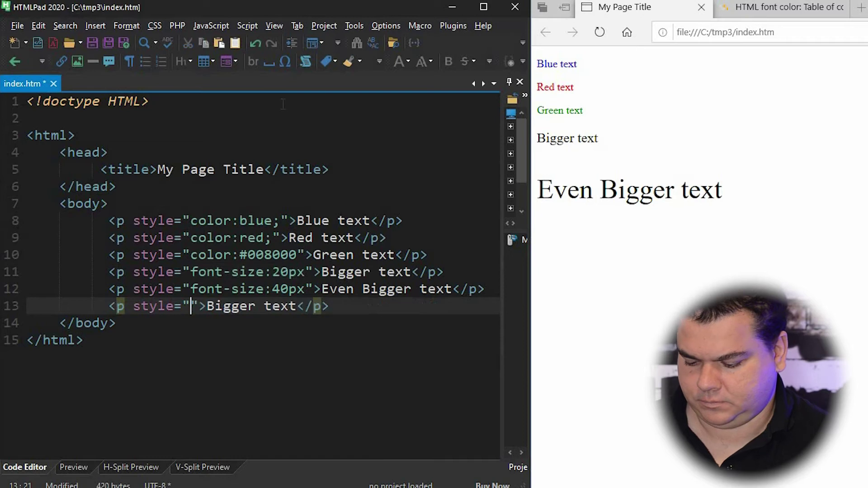
{"action": "type", "text": "-family"}
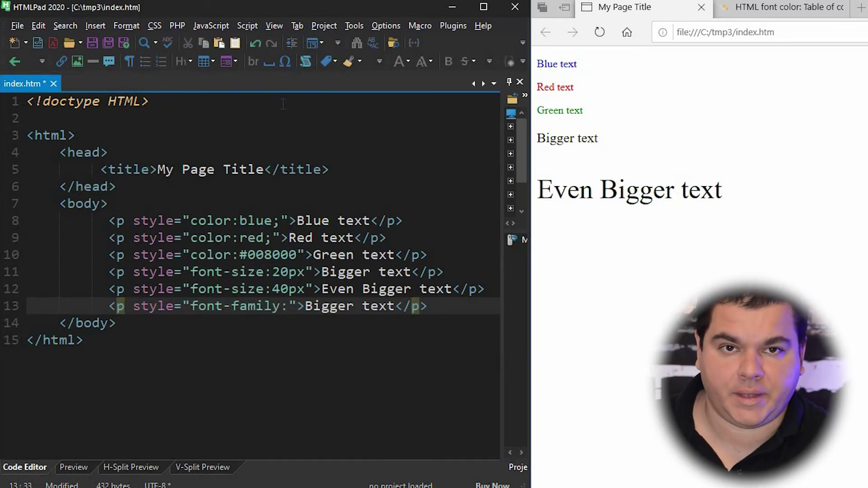
{"action": "type", "text": ":Arial"}
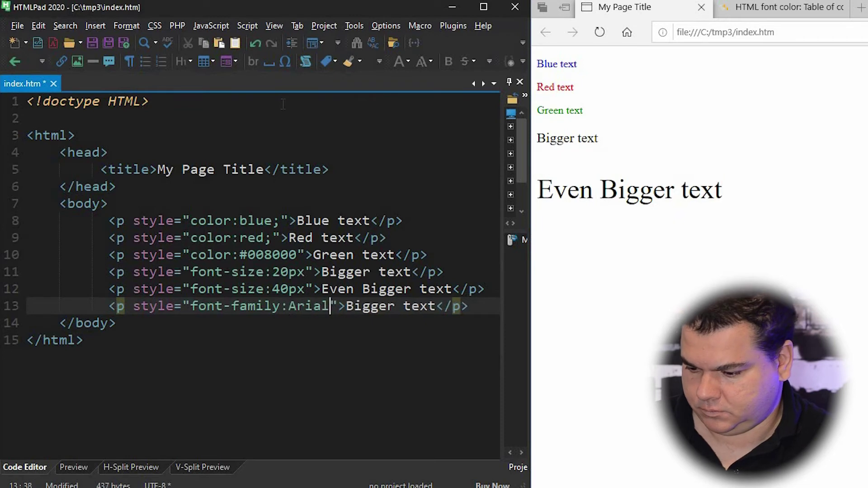
{"action": "type", "text": ";"}
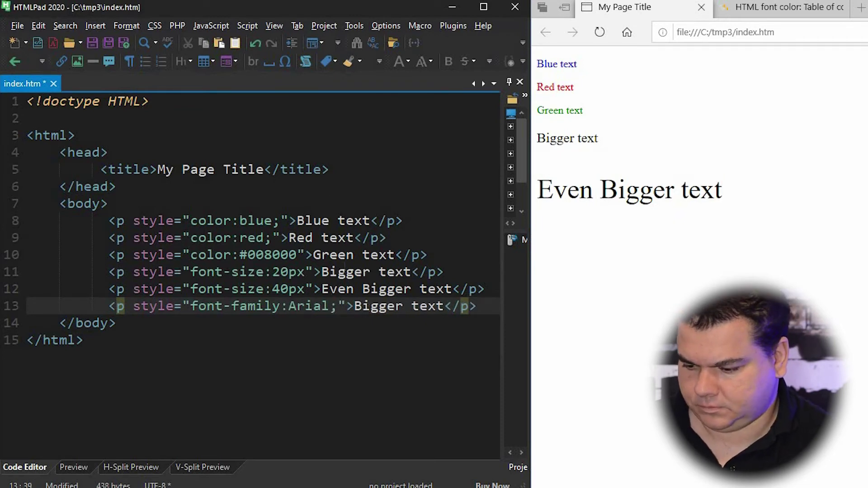
{"action": "double_click", "coordinate": [379, 306]}
{"action": "type", "text": "Arial"}
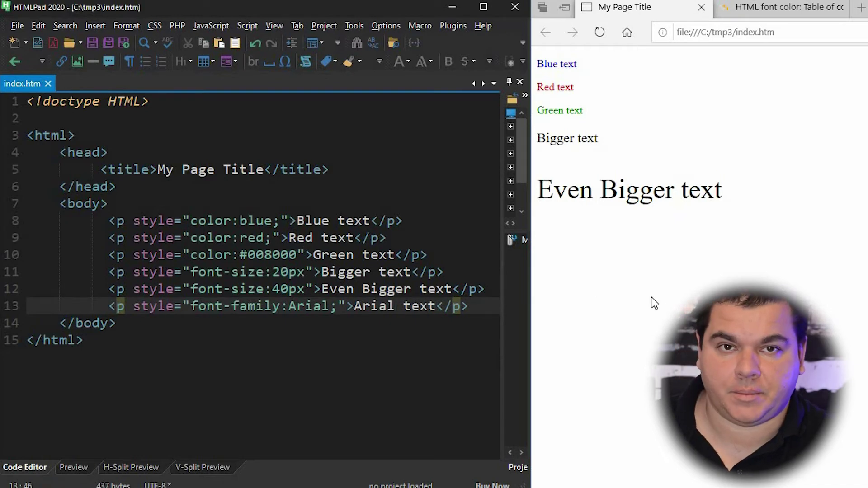
{"action": "key", "text": "F5"}
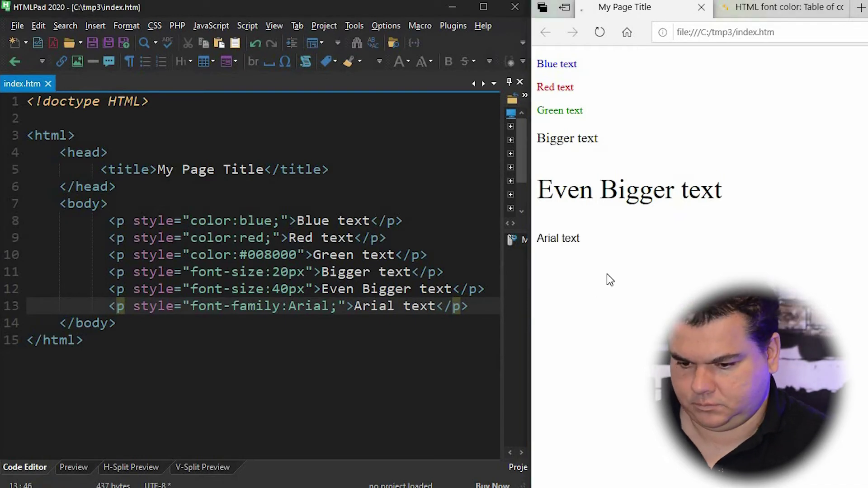
Highlight the Arial text in the preview, then select the whole Arial line.
{"action": "left_click_drag", "start_coordinate": [539, 241], "coordinate": [591, 254]}
{"action": "left_click", "coordinate": [593, 239]}
{"action": "left_click_drag", "start_coordinate": [539, 241], "coordinate": [583, 241]}
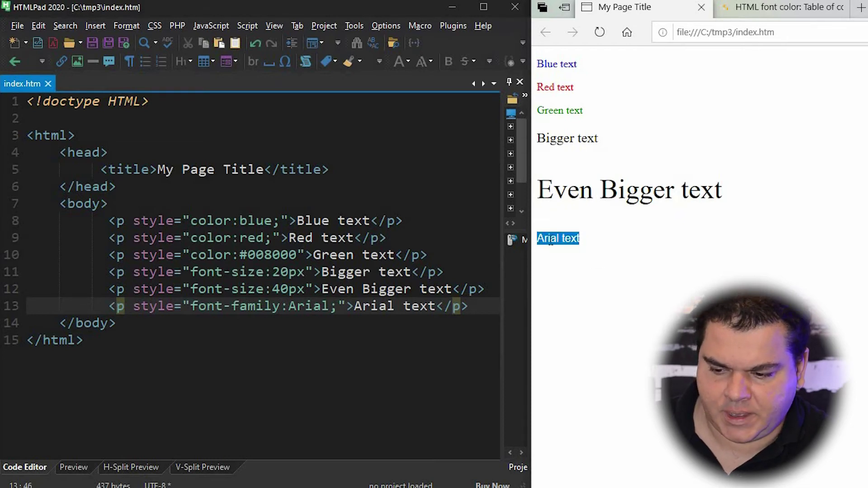
{"action": "left_click", "coordinate": [630, 263]}
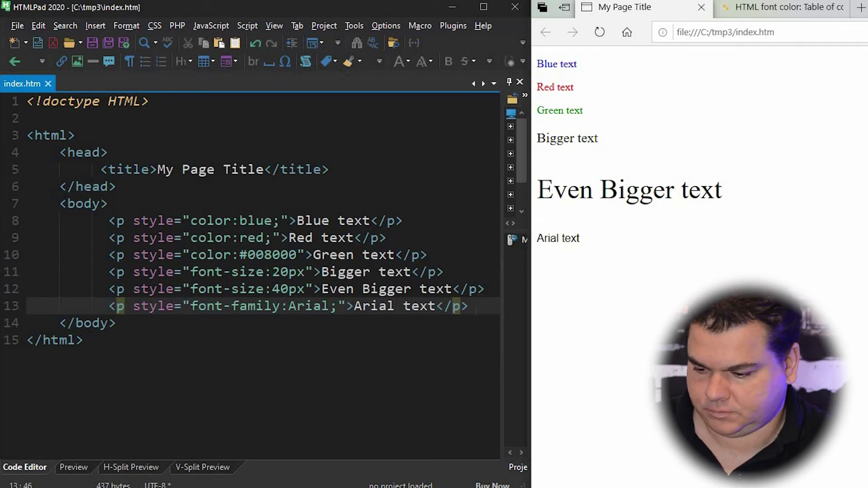
{"action": "left_click_drag", "start_coordinate": [468, 306], "coordinate": [108, 307]}
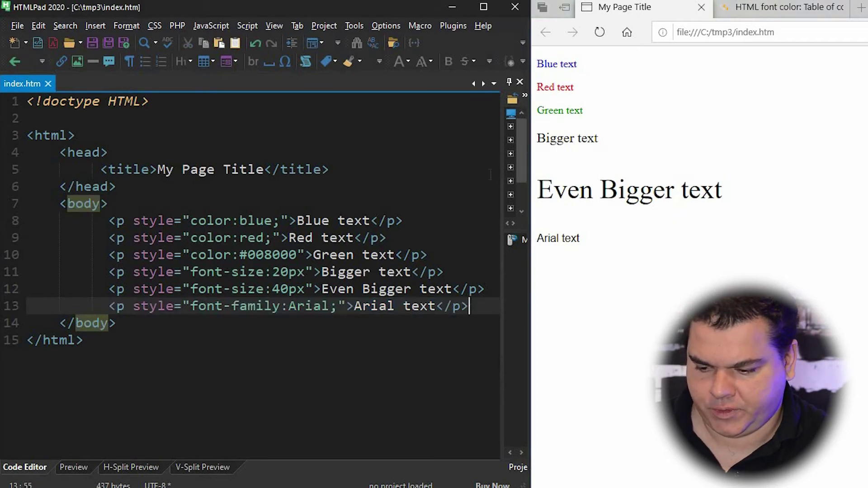
Duplicate the Arial paragraph as line 14.
{"action": "key", "text": "ctrl+c"}
{"action": "key", "text": "End"}
{"action": "key", "text": "Return"}
{"action": "key", "text": "ctrl+v"}
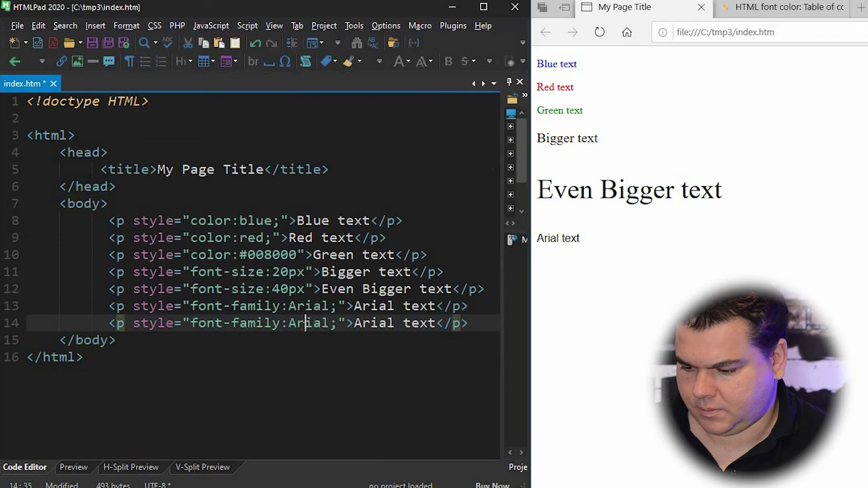
Change the copy to Times New Roman reading 'Times new roman text' and check the preview.
{"action": "double_click", "coordinate": [309, 324]}
{"action": "type", "text": "Ti"}
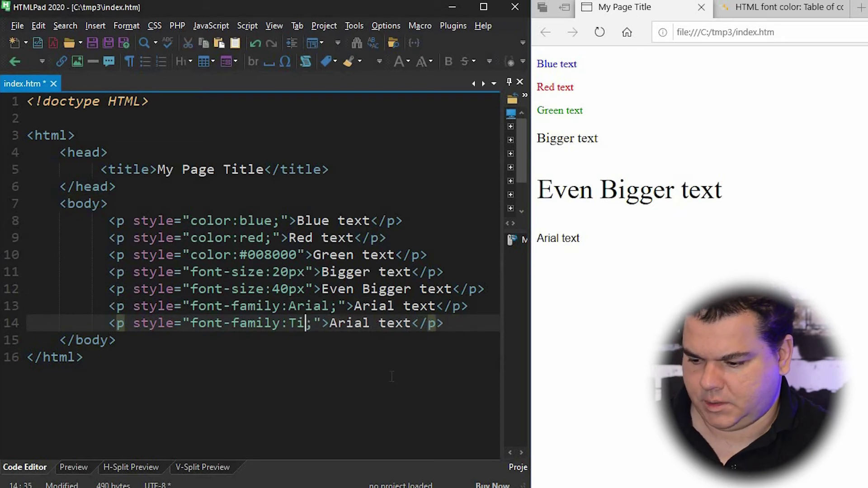
{"action": "type", "text": "me New"}
{"action": "key", "text": "BackSpace"}
{"action": "key", "text": "BackSpace"}
{"action": "key", "text": "BackSpace"}
{"action": "key", "text": "BackSpace"}
{"action": "type", "text": "s N"}
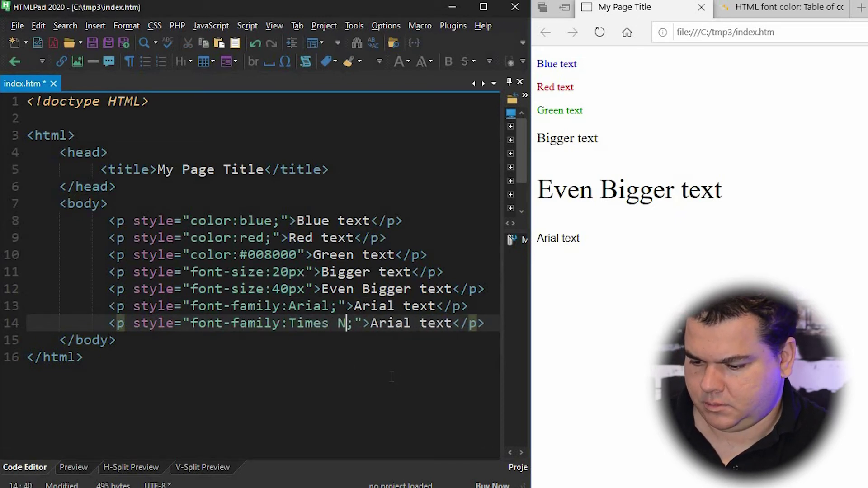
{"action": "type", "text": "ew Roman"}
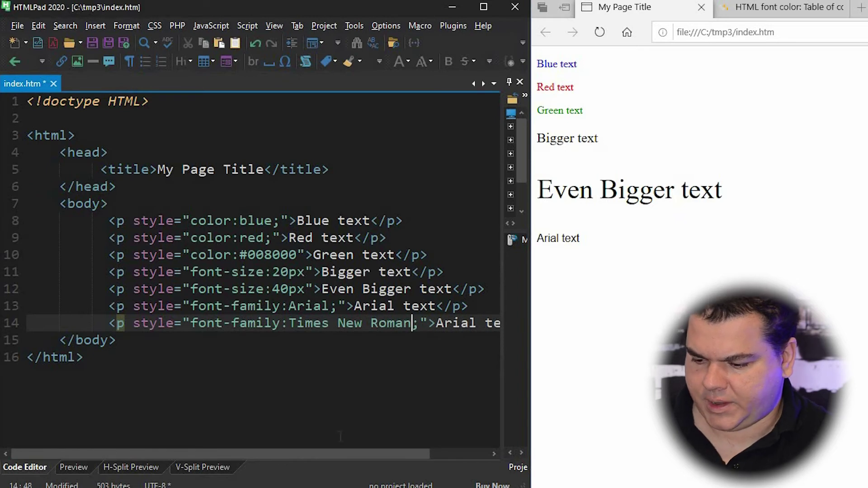
{"action": "left_click_drag", "start_coordinate": [336, 453], "coordinate": [387, 454]}
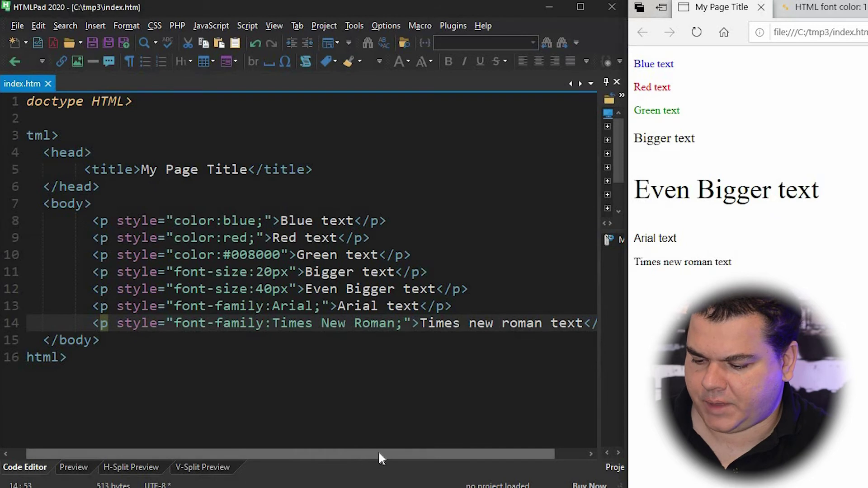
{"action": "left_click_drag", "start_coordinate": [378, 452], "coordinate": [407, 451]}
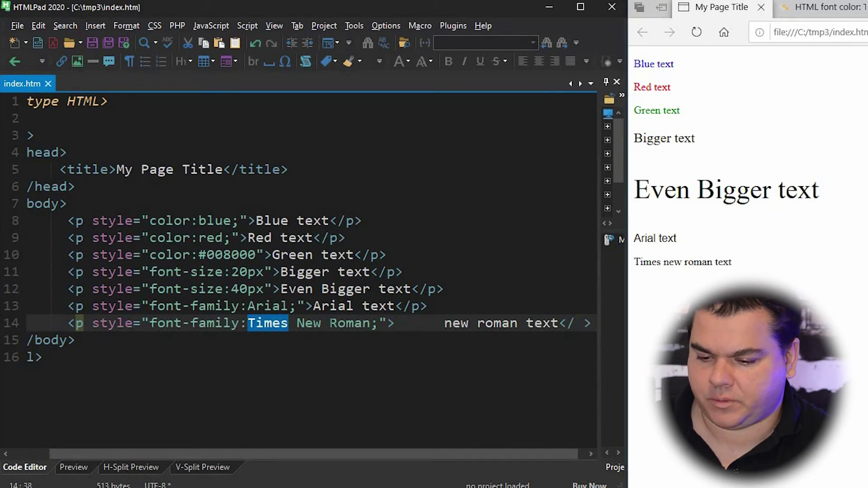
{"action": "left_click_drag", "start_coordinate": [248, 323], "coordinate": [374, 323]}
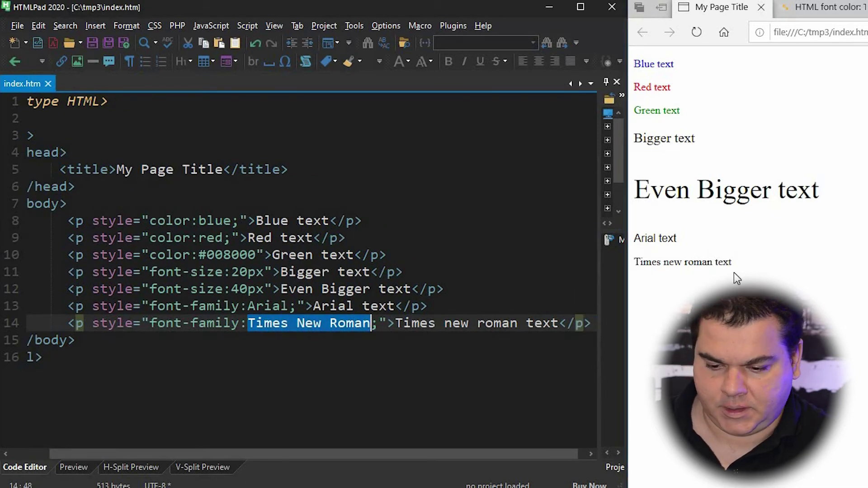
{"action": "left_click_drag", "start_coordinate": [733, 263], "coordinate": [635, 262]}
{"action": "left_click", "coordinate": [760, 290]}
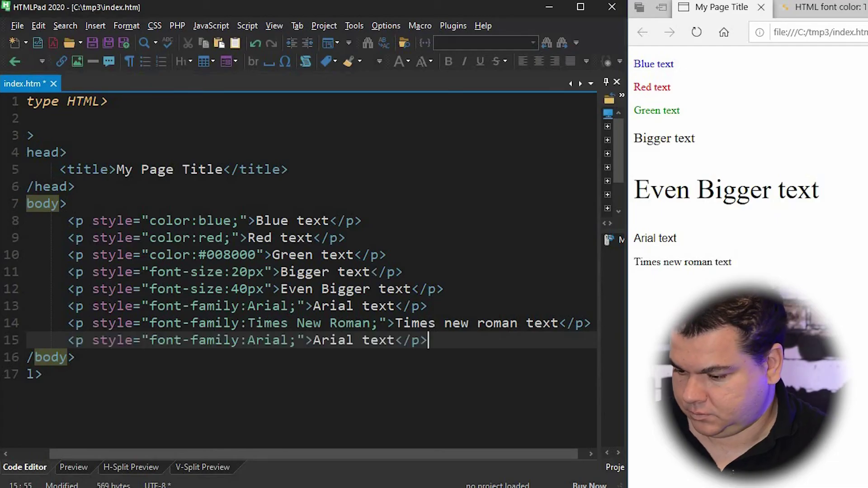
Change the copied line 15 paragraph to Impact font reading 'Impact text', and save.
{"action": "double_click", "coordinate": [268, 340]}
{"action": "type", "text": "Impact"}
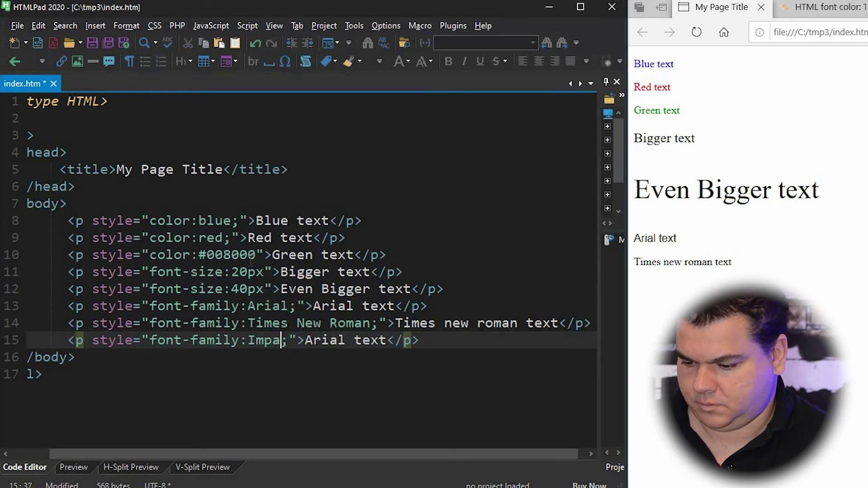
{"action": "left_click", "coordinate": [337, 340]}
{"action": "double_click", "coordinate": [327, 340]}
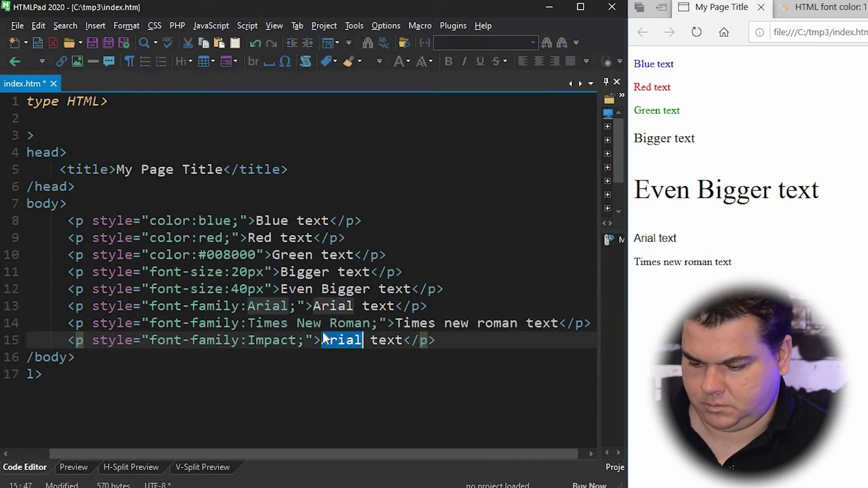
{"action": "type", "text": "Impact"}
{"action": "key", "text": "ctrl+s"}
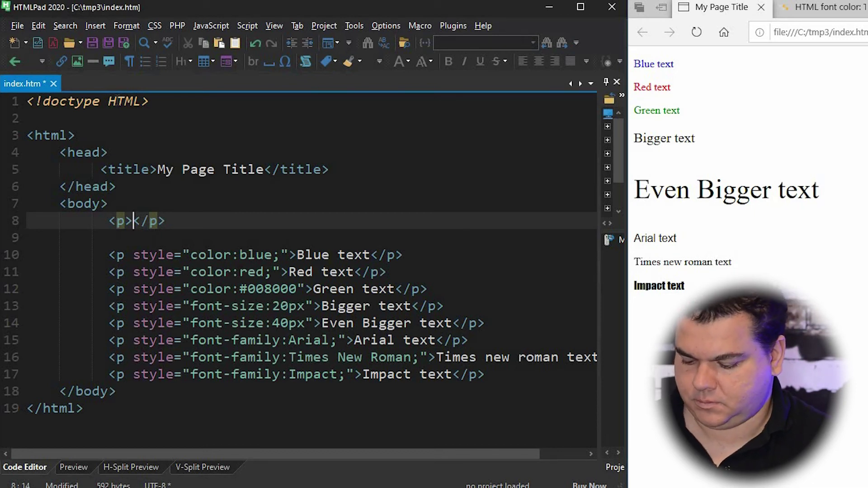
{"action": "type", "text": "Some text "}
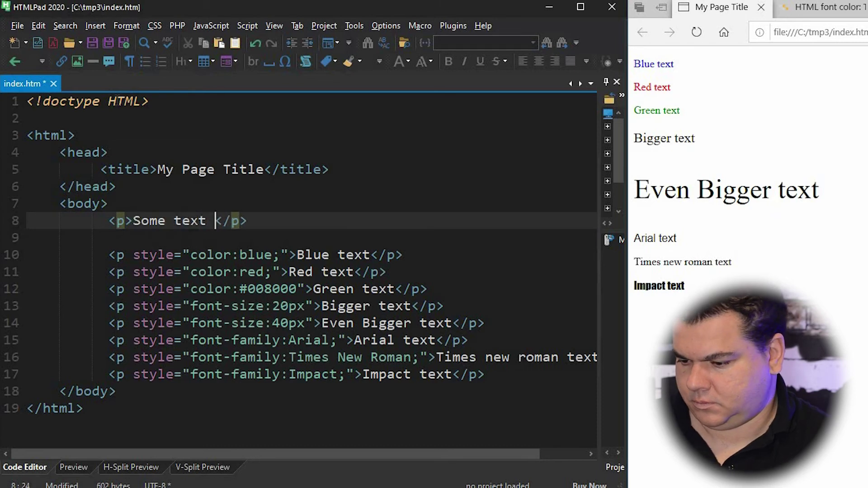
{"action": "type", "text": "here..."}
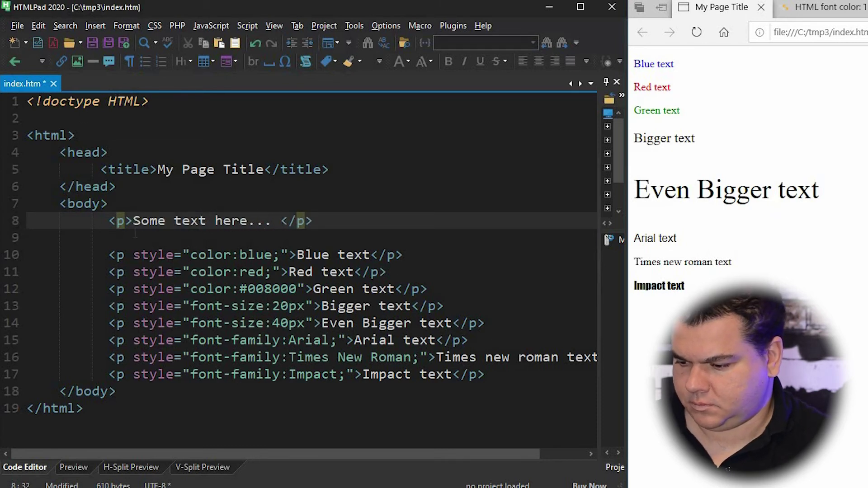
Repeat the 'Some text here...' sentence three times on line 8.
{"action": "key", "text": "shift+Home"}
{"action": "key", "text": "ctrl+c"}
{"action": "key", "text": "End"}
{"action": "key", "text": "ctrl+v"}
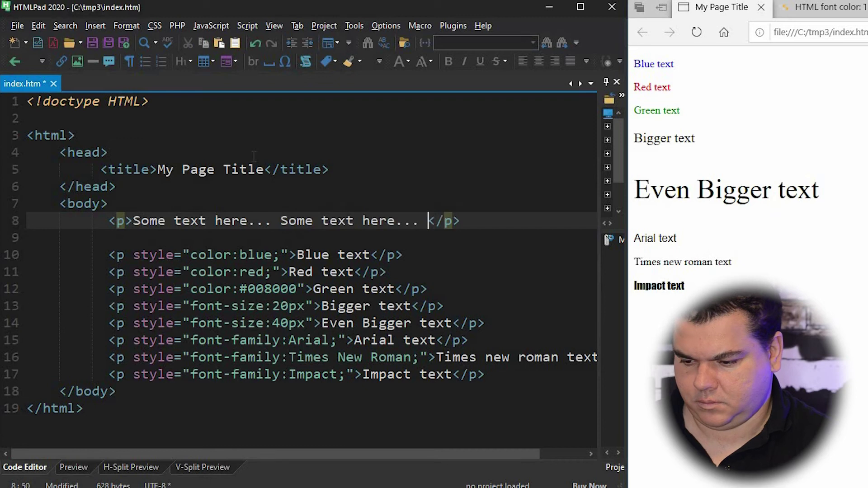
{"action": "key", "text": "ctrl+v"}
Add seven more lines of 'Some text here...' and save the page.
{"action": "key", "text": "Return"}
{"action": "key", "text": "ctrl+v"}
{"action": "key", "text": "ctrl+v"}
{"action": "key", "text": "ctrl+v"}
{"action": "key", "text": "Return"}
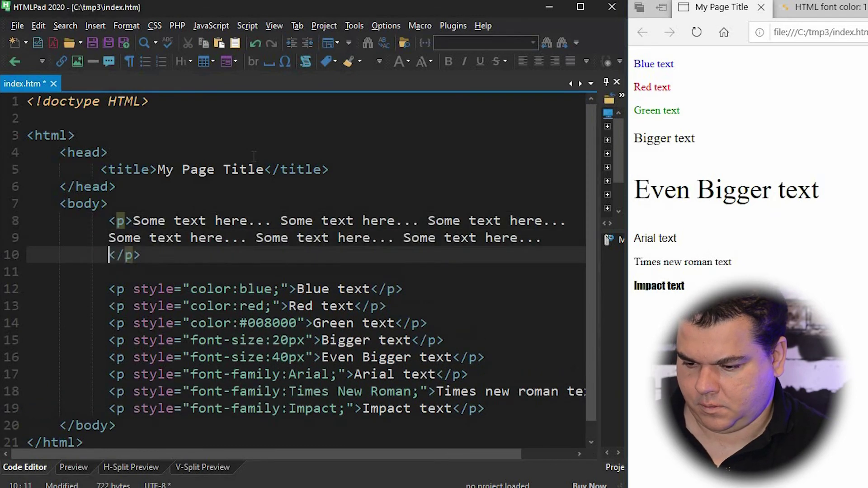
{"action": "key", "text": "ctrl+v"}
{"action": "key", "text": "ctrl+v"}
{"action": "key", "text": "ctrl+v"}
{"action": "key", "text": "Return"}
{"action": "key", "text": "ctrl+v"}
{"action": "key", "text": "ctrl+v"}
{"action": "key", "text": "ctrl+v"}
{"action": "key", "text": "Return"}
{"action": "key", "text": "ctrl+v"}
{"action": "key", "text": "ctrl+v"}
{"action": "key", "text": "ctrl+v"}
{"action": "key", "text": "Return"}
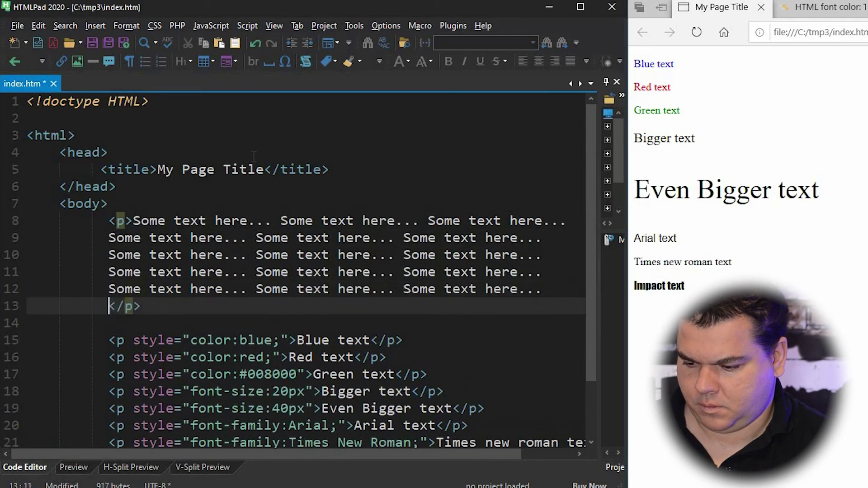
{"action": "key", "text": "ctrl+v"}
{"action": "key", "text": "ctrl+v"}
{"action": "key", "text": "ctrl+v"}
{"action": "key", "text": "Return"}
{"action": "key", "text": "ctrl+v"}
{"action": "key", "text": "ctrl+v"}
{"action": "key", "text": "ctrl+v"}
{"action": "key", "text": "Return"}
{"action": "key", "text": "ctrl+v"}
{"action": "key", "text": "ctrl+v"}
{"action": "key", "text": "ctrl+v"}
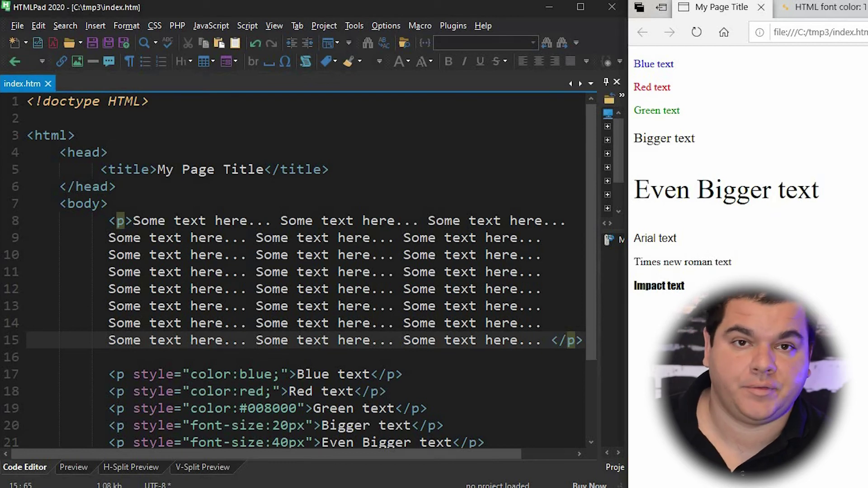
{"action": "key", "text": "ctrl+s"}
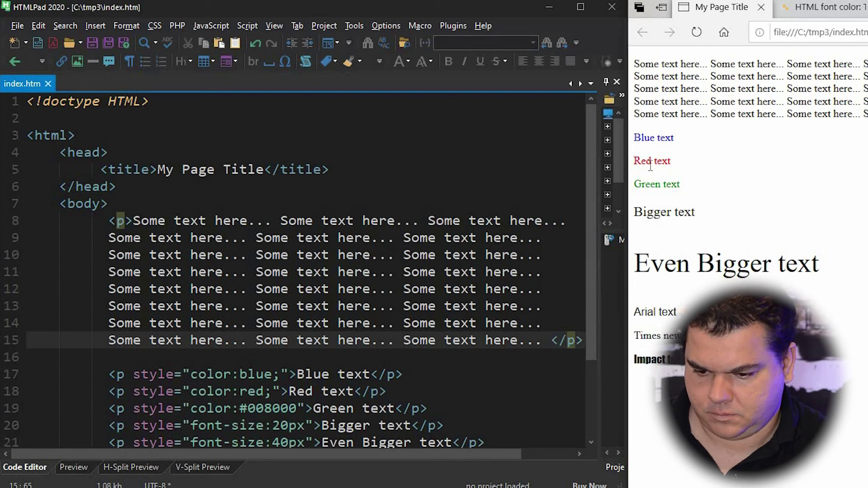
{"action": "left_click_drag", "start_coordinate": [591, 159], "coordinate": [582, 159]}
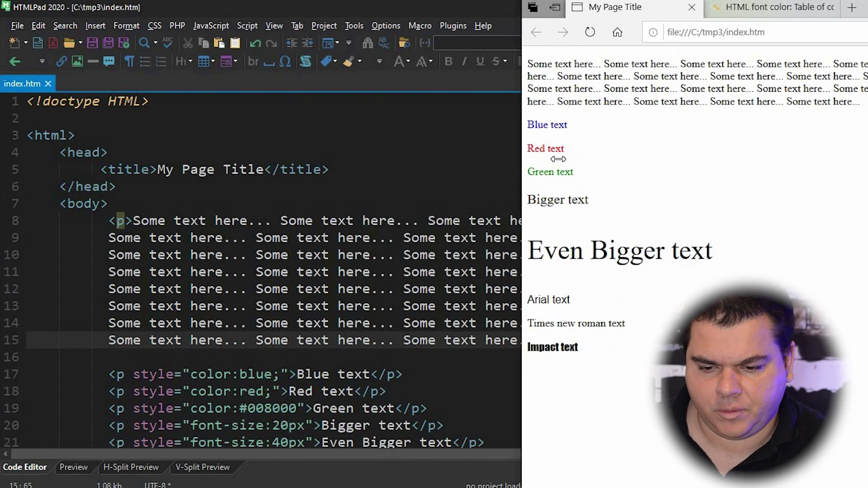
{"action": "left_click_drag", "start_coordinate": [588, 63], "coordinate": [686, 116]}
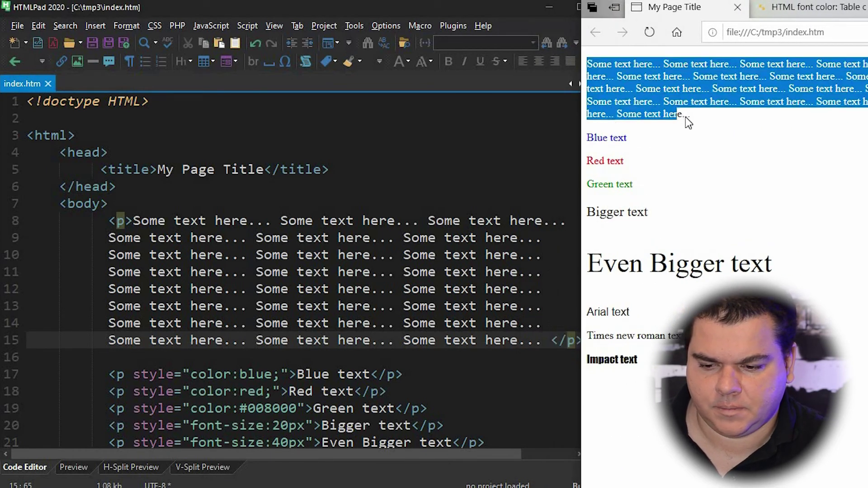
{"action": "left_click", "coordinate": [745, 103]}
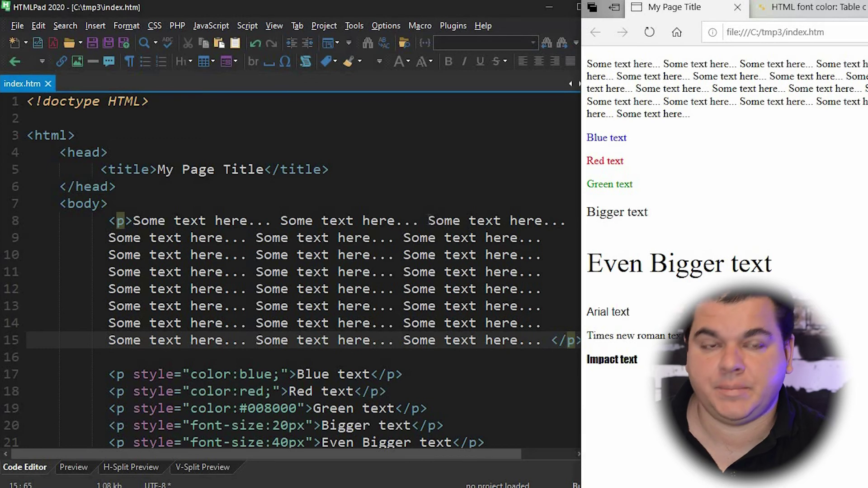
Insert a <br> after the second 'Some text here...' on line 8 and check the preview.
{"action": "left_click", "coordinate": [428, 221]}
{"action": "type", "text": "<>"}
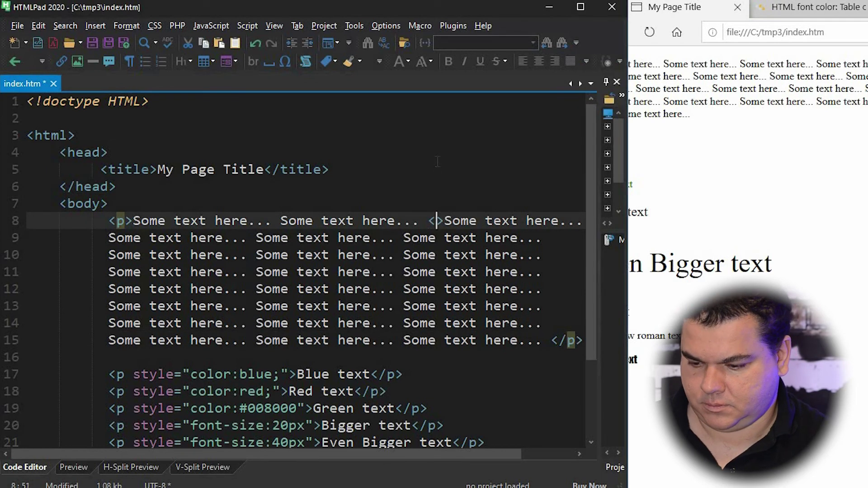
{"action": "type", "text": "br"}
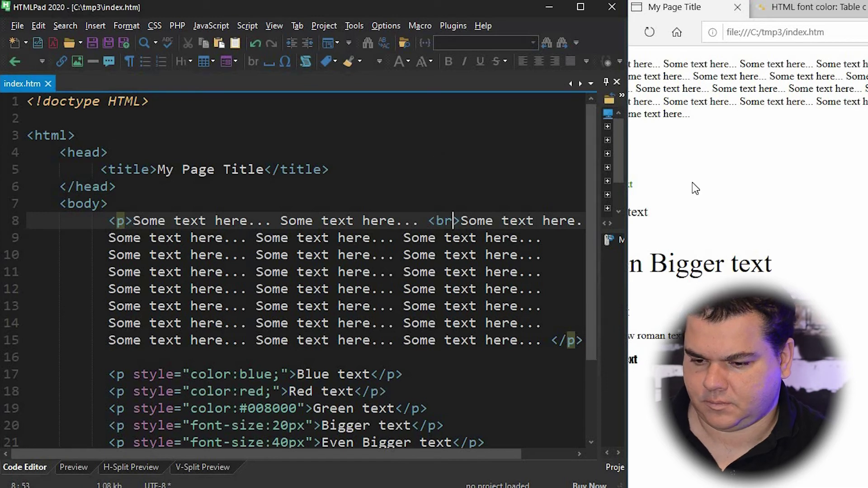
{"action": "left_click", "coordinate": [701, 154]}
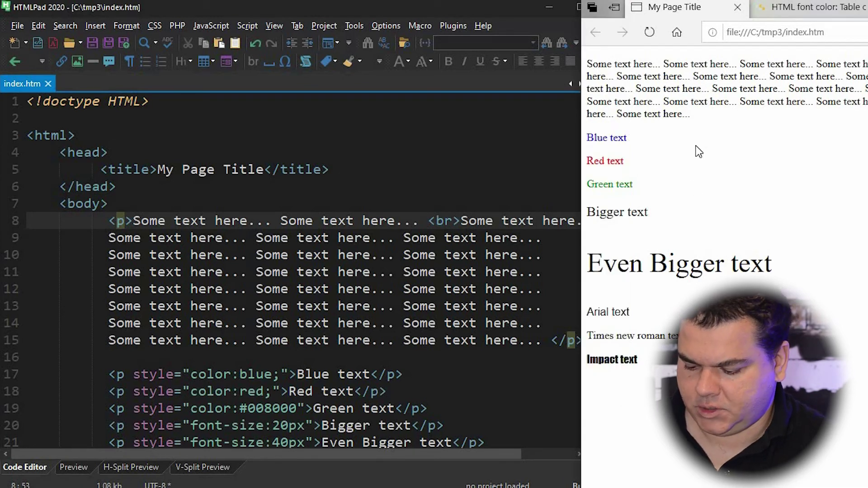
{"action": "key", "text": "F5"}
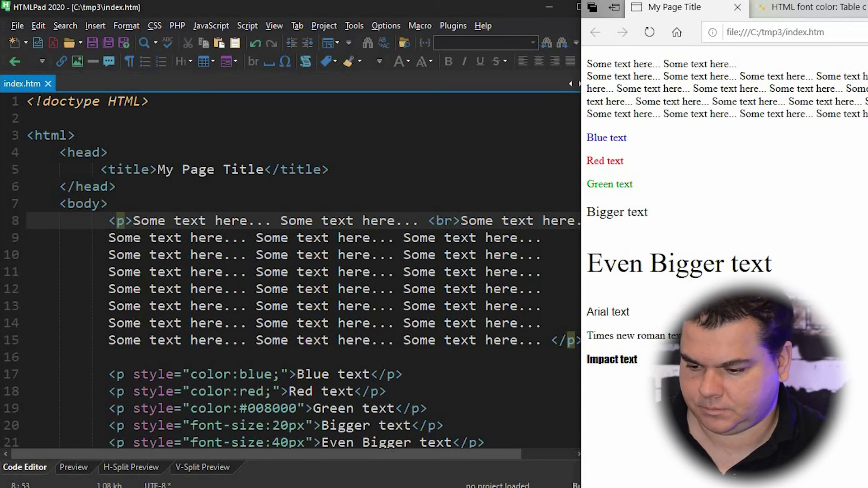
Double the break to <br><br>, save, refresh the preview, and select the pair.
{"action": "double_click", "coordinate": [444, 221]}
{"action": "key", "text": "ctrl+v"}
{"action": "key", "text": "ctrl+v"}
{"action": "key", "text": "ctrl+s"}
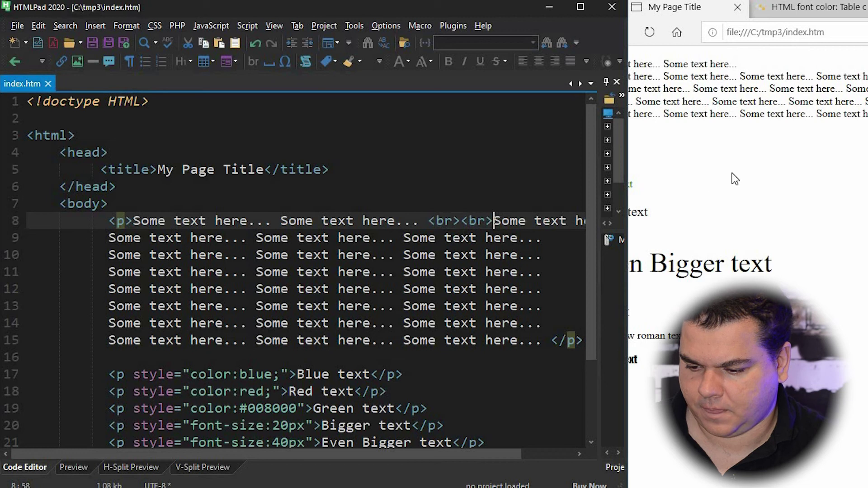
{"action": "left_click", "coordinate": [713, 156]}
{"action": "key", "text": "F5"}
{"action": "key", "text": "F5"}
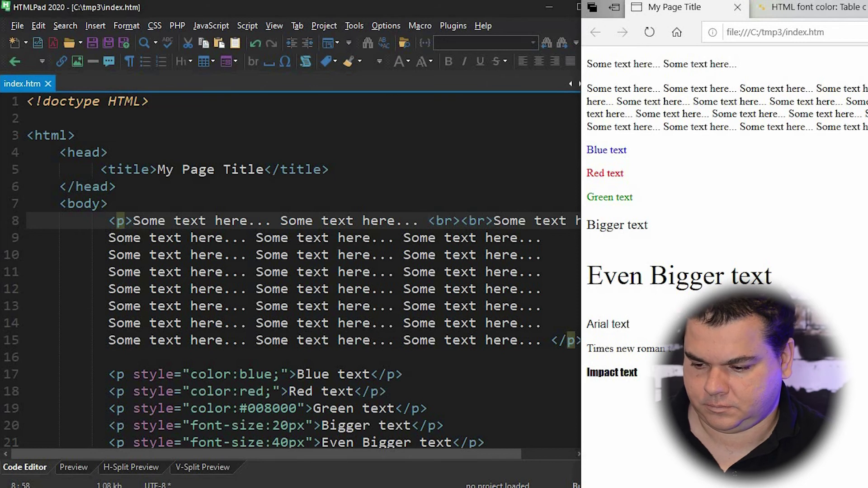
{"action": "left_click_drag", "start_coordinate": [429, 220], "coordinate": [494, 220]}
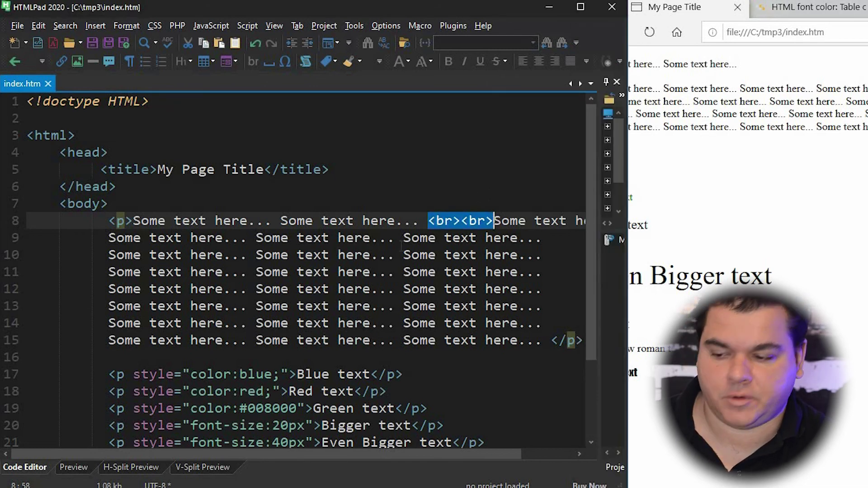
Paste <br><br> before 'text' on line 10 and refresh the preview.
{"action": "left_click", "coordinate": [298, 255]}
{"action": "key", "text": "ctrl+v"}
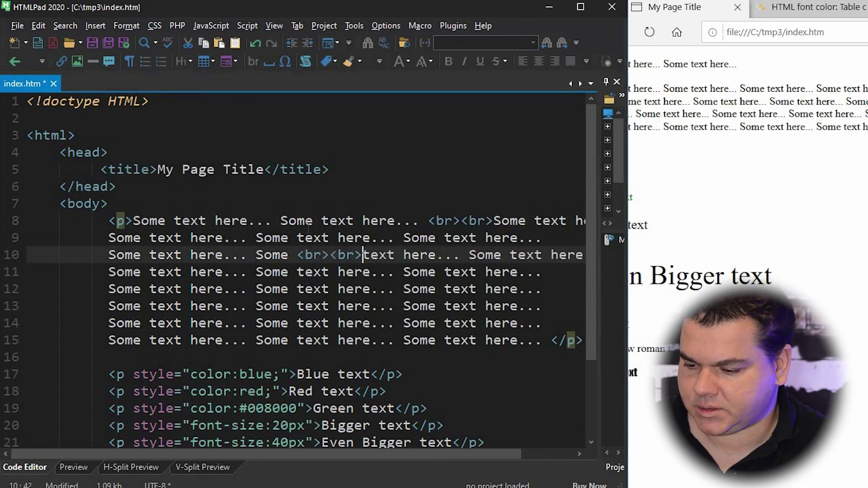
{"action": "left_click", "coordinate": [676, 157]}
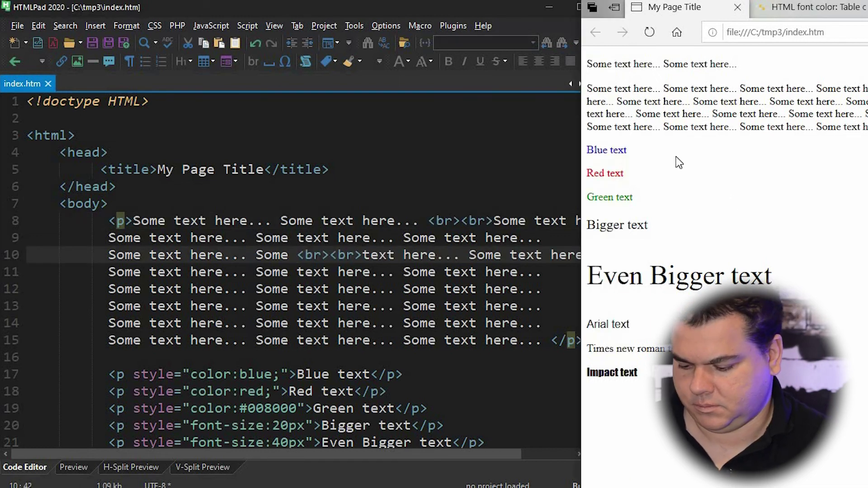
{"action": "key", "text": "F5"}
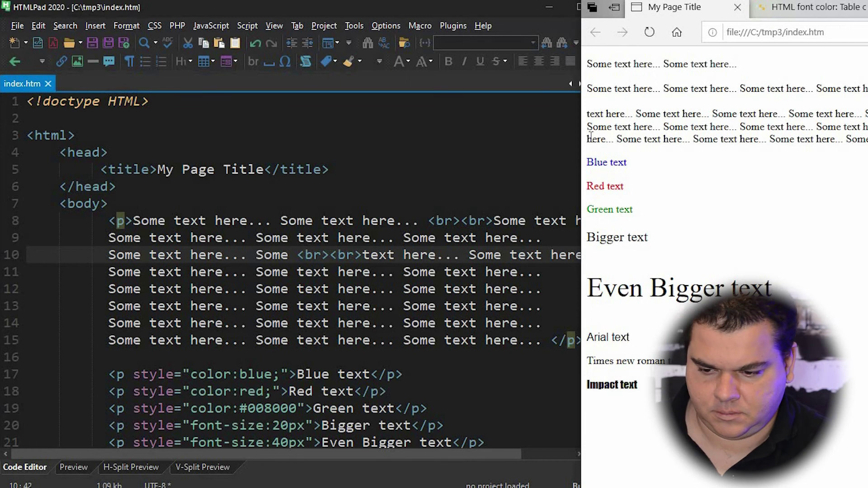
Resize the preview beside the editor and highlight the new break on line 10.
{"action": "left_click_drag", "start_coordinate": [541, 141], "coordinate": [627, 140]}
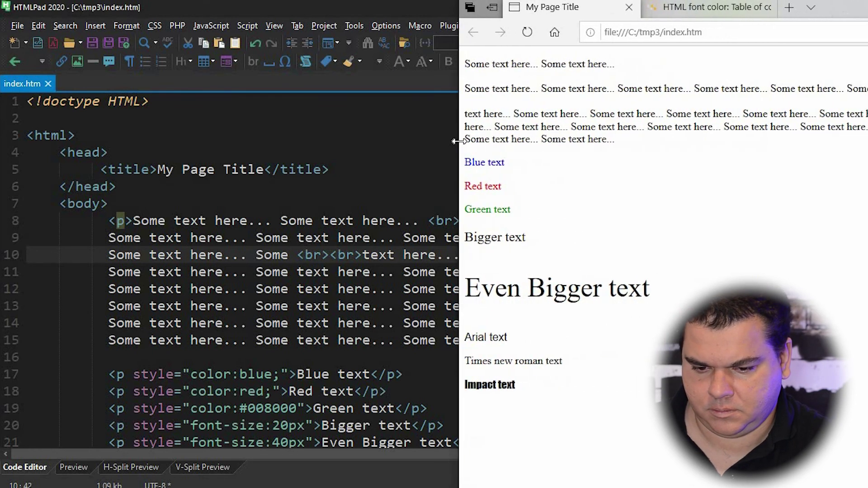
{"action": "left_click", "coordinate": [337, 187]}
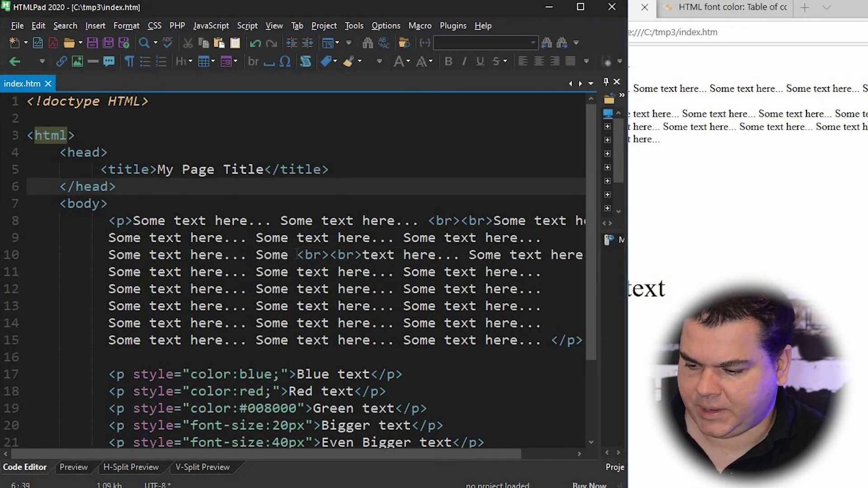
{"action": "left_click_drag", "start_coordinate": [297, 255], "coordinate": [353, 257]}
{"action": "double_click", "coordinate": [269, 255]}
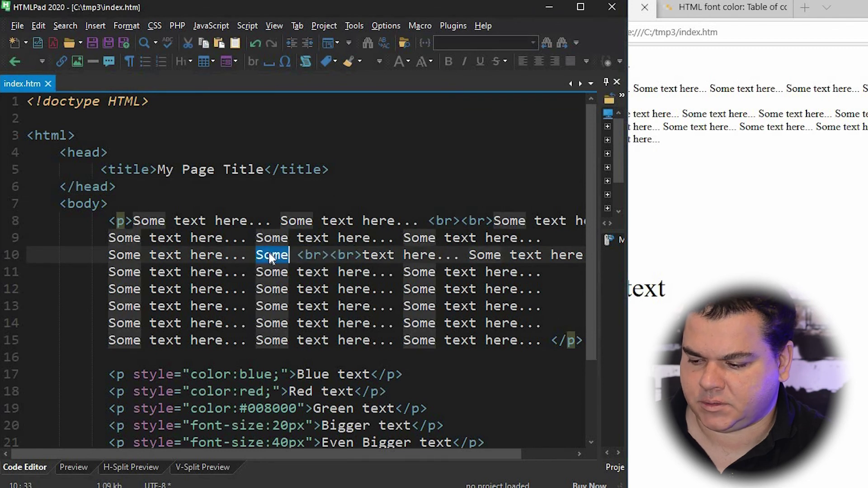
{"action": "left_click_drag", "start_coordinate": [627, 204], "coordinate": [475, 204]}
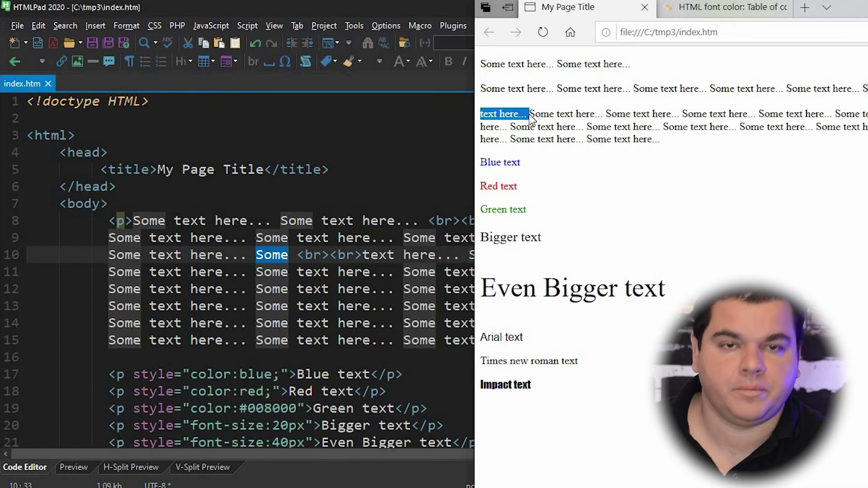
Insert four <br> tags before the final 'here...' on line 15.
{"action": "key", "text": "alt+Tab"}
{"action": "left_click", "coordinate": [486, 340]}
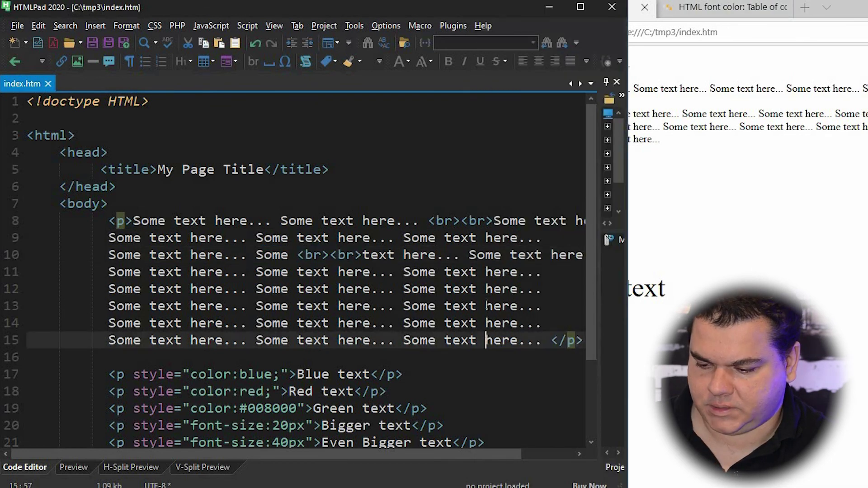
{"action": "type", "text": "<br><br><br><br>"}
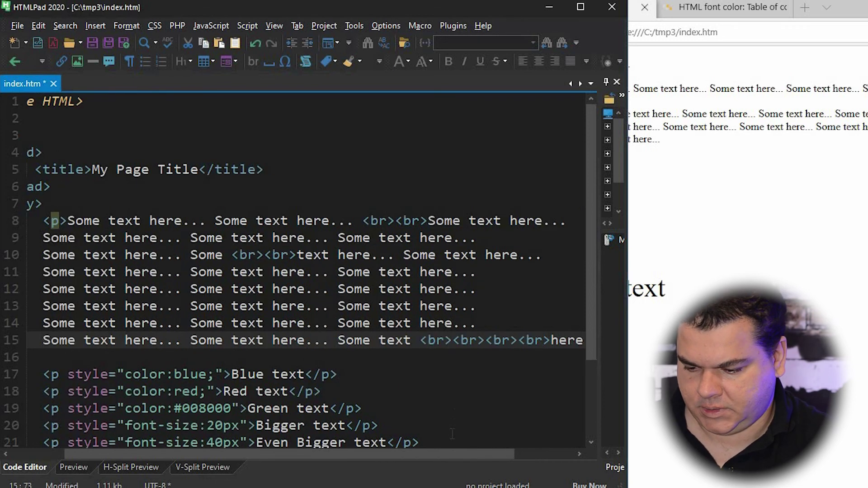
{"action": "left_click_drag", "start_coordinate": [463, 453], "coordinate": [525, 451]}
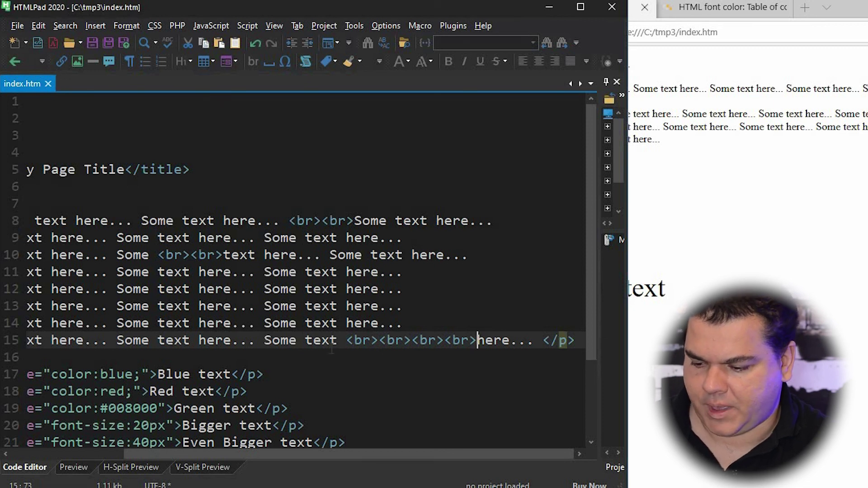
{"action": "left_click_drag", "start_coordinate": [338, 340], "coordinate": [272, 340]}
{"action": "left_click", "coordinate": [319, 340]}
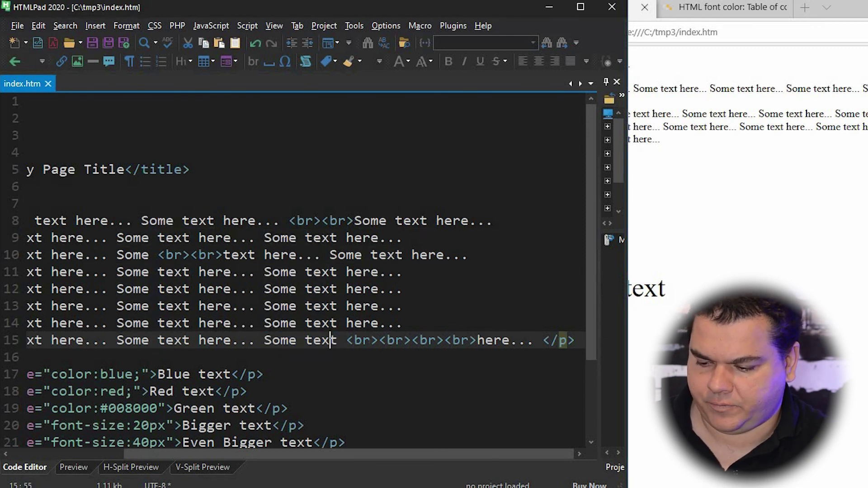
{"action": "left_click_drag", "start_coordinate": [346, 340], "coordinate": [463, 340]}
{"action": "left_click", "coordinate": [520, 340]}
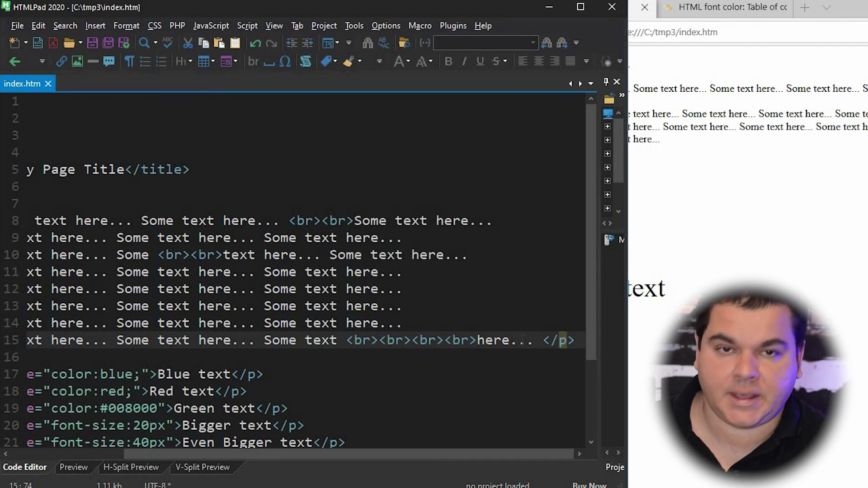
Refresh the preview to show the large gap above 'here...'.
{"action": "left_click", "coordinate": [739, 266]}
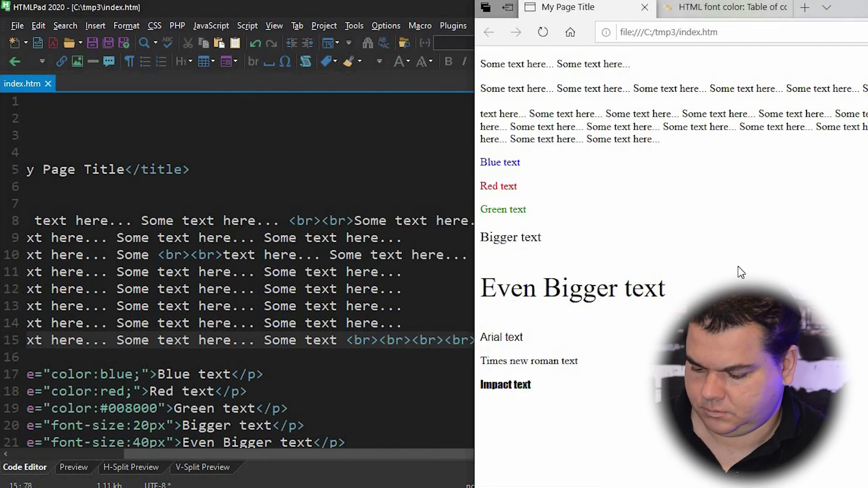
{"action": "key", "text": "F5"}
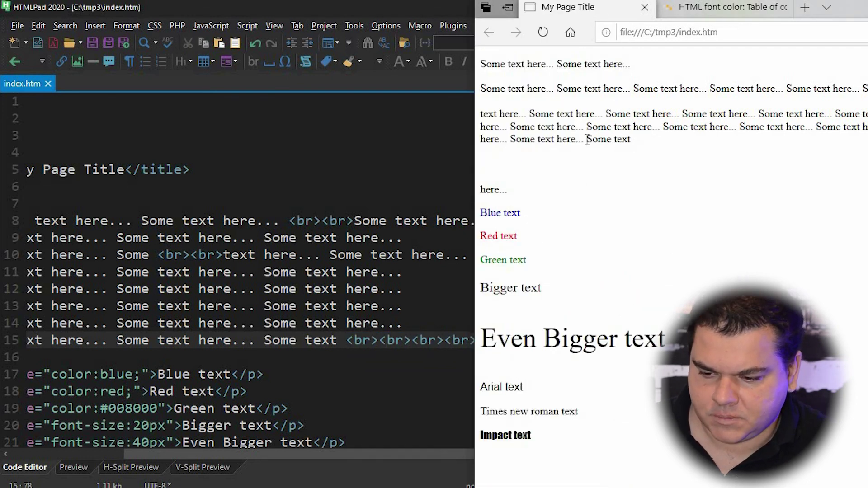
{"action": "double_click", "coordinate": [611, 139]}
{"action": "left_click", "coordinate": [502, 158]}
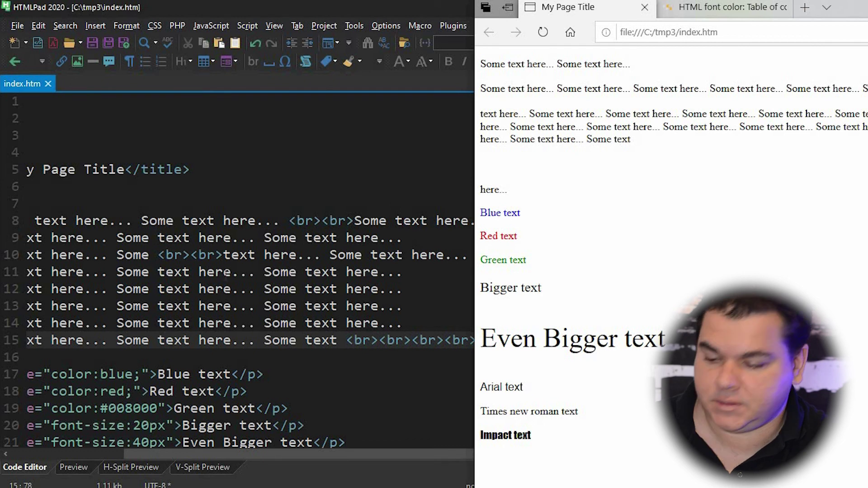
{"action": "key", "text": "alt+Tab"}
{"action": "double_click", "coordinate": [505, 340]}
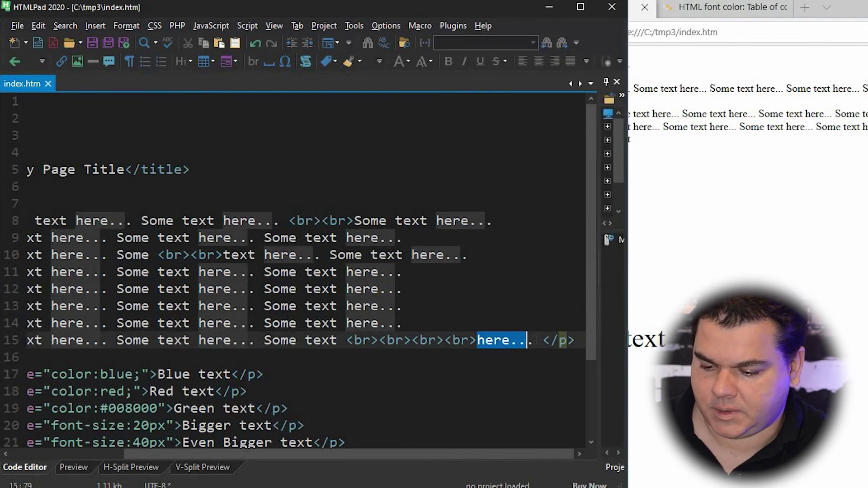
{"action": "left_click", "coordinate": [693, 237]}
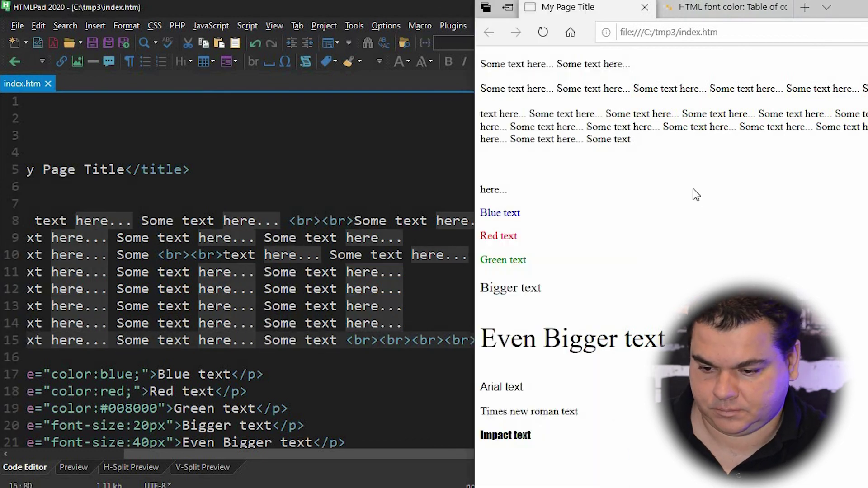